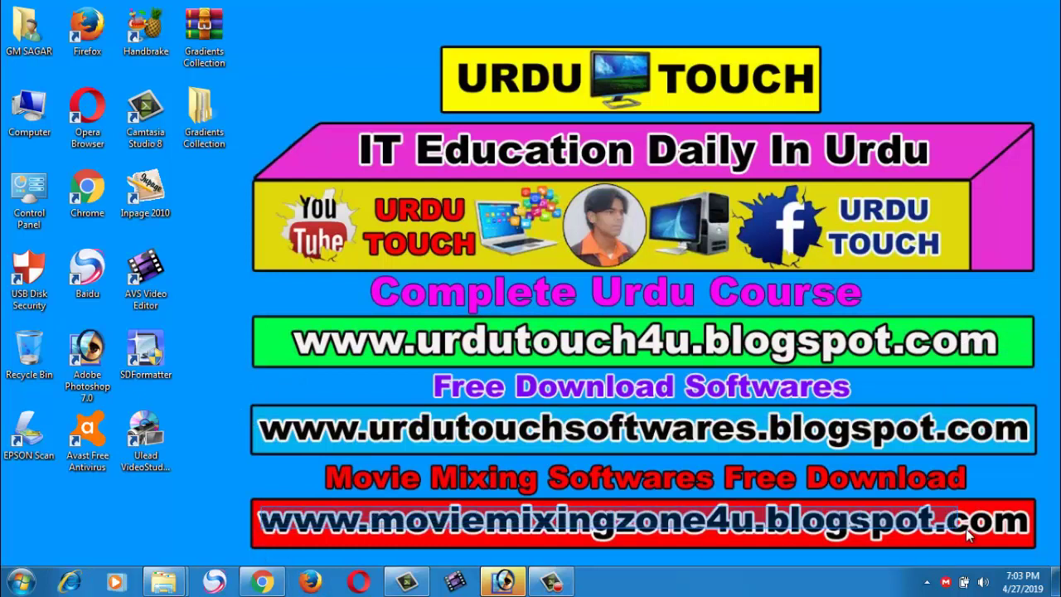
Review the gradients download page in the browser, then hide it to return to the desktop
{"action": "left_click", "coordinate": [259, 575]}
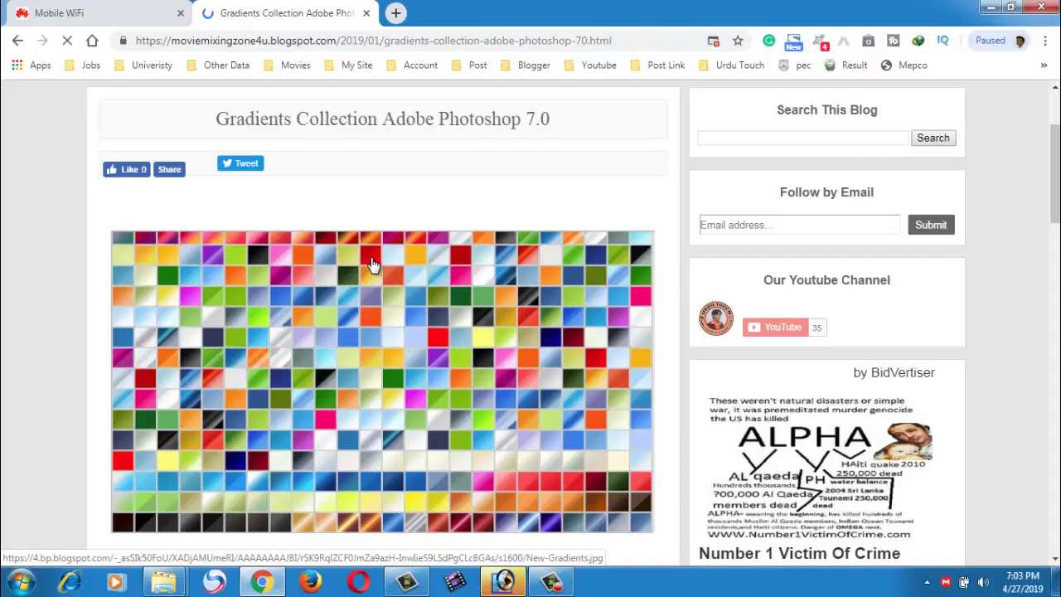
{"action": "scroll", "coordinate": [401, 309], "scroll_direction": "down", "scroll_amount": 1}
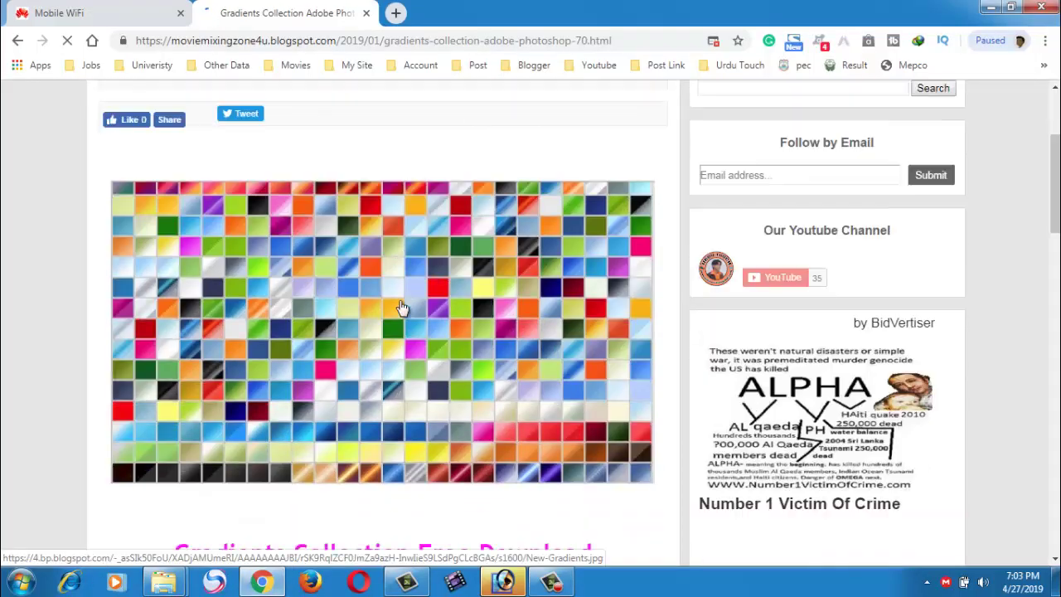
{"action": "scroll", "coordinate": [402, 308], "scroll_direction": "down", "scroll_amount": 3}
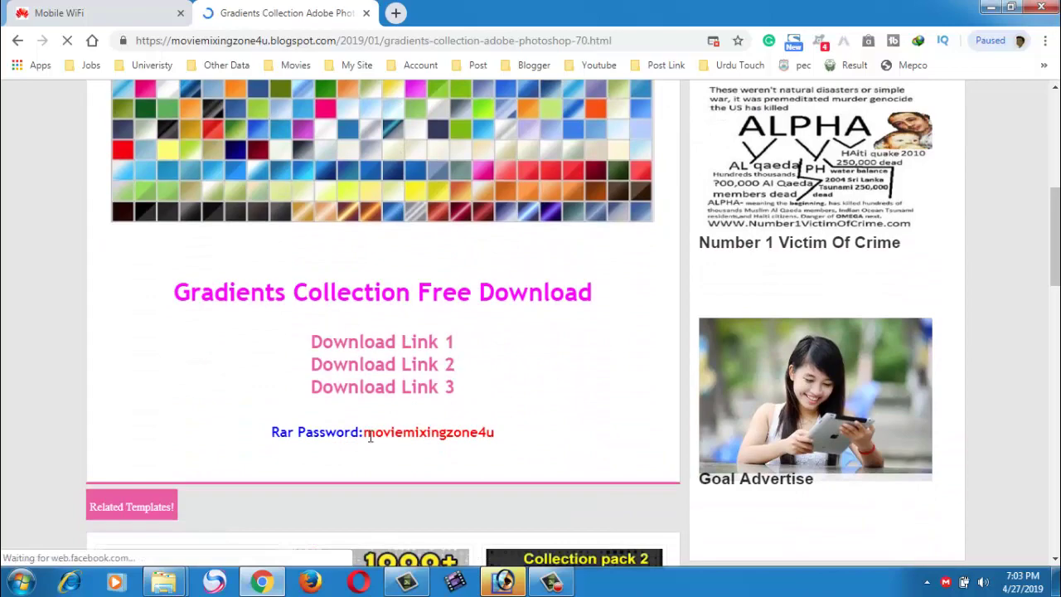
{"action": "left_click", "coordinate": [990, 7]}
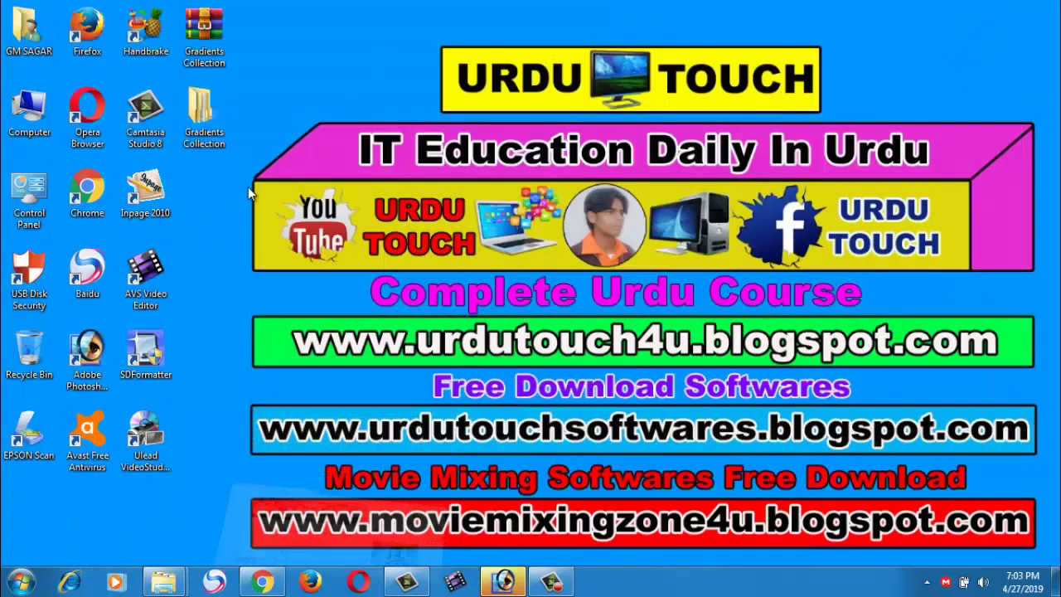
Open Gradients Collection and preview the 77_Gradients_by_DaSef sample image
{"action": "double_click", "coordinate": [202, 130]}
{"action": "double_click", "coordinate": [195, 135]}
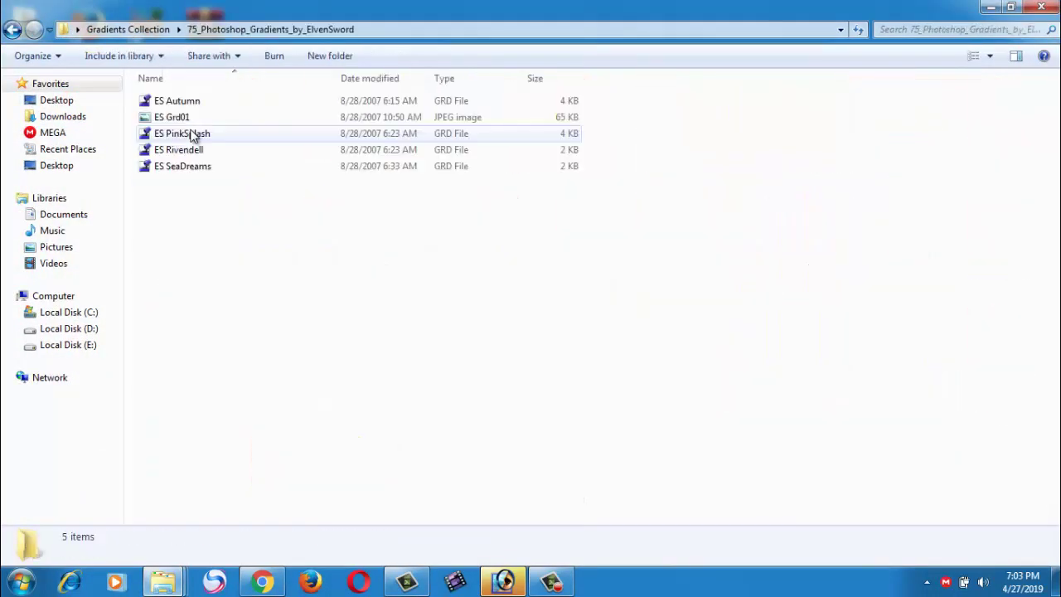
{"action": "left_click", "coordinate": [13, 29]}
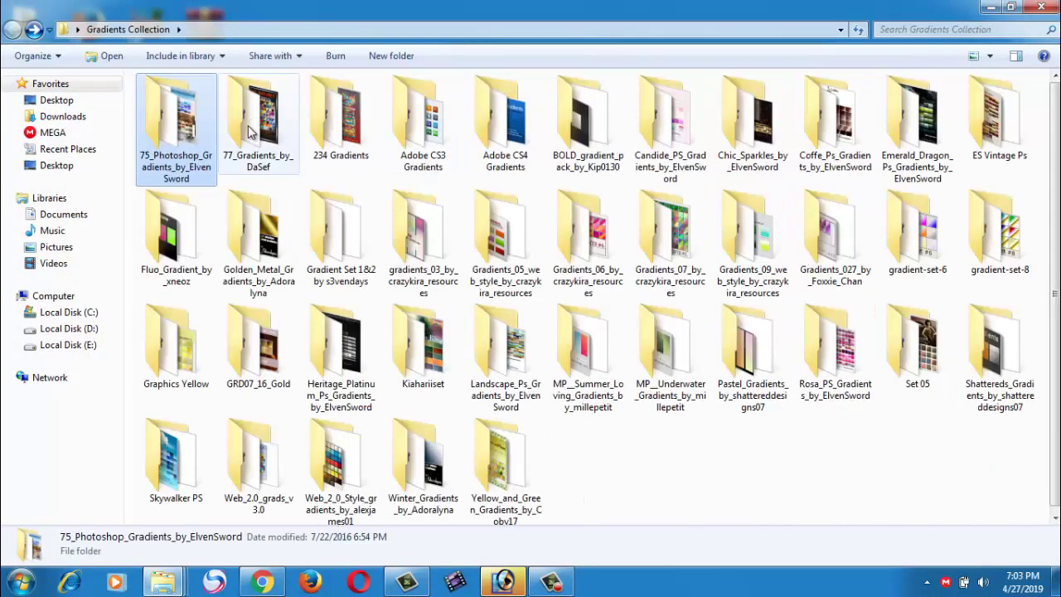
{"action": "double_click", "coordinate": [251, 133]}
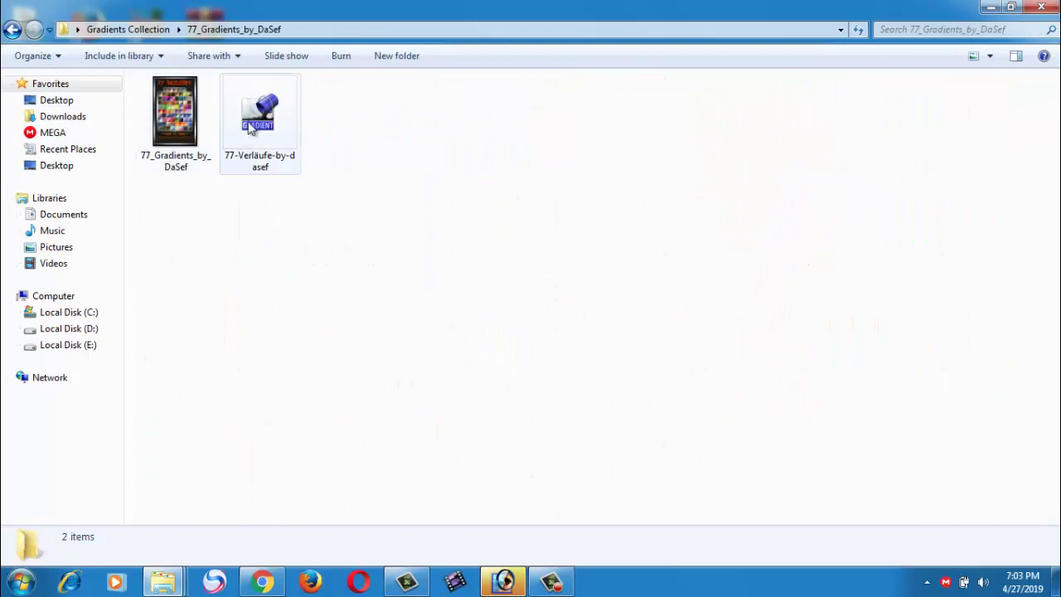
{"action": "left_click", "coordinate": [178, 145]}
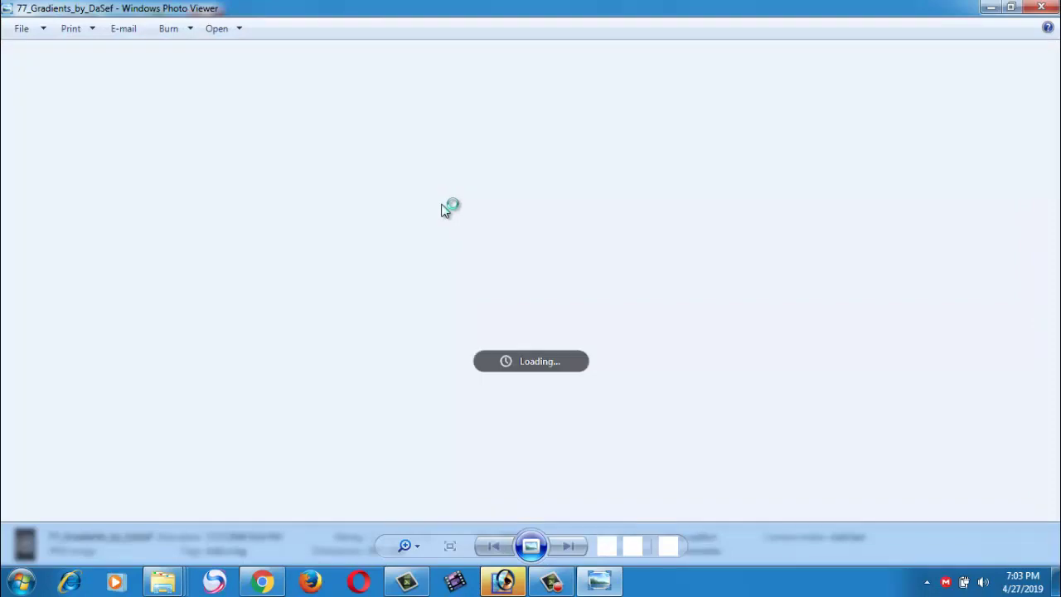
{"action": "left_click", "coordinate": [1041, 7]}
{"action": "left_click", "coordinate": [23, 27]}
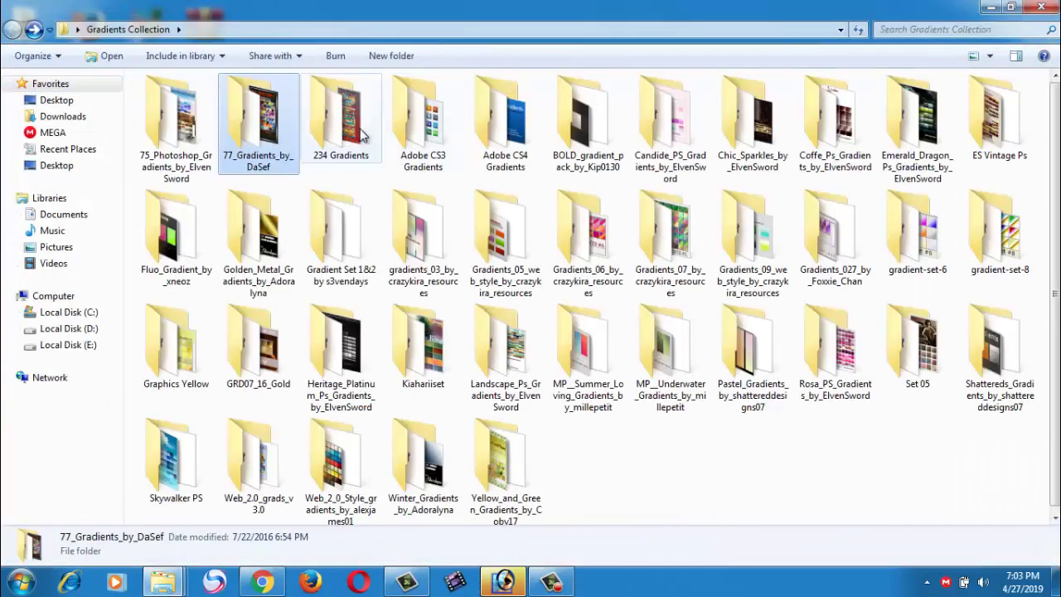
Browse the 234, Adobe CS3, CS4, BOLD and ElvenSword folders, then reopen 77_Gradients_by_DaSef
{"action": "double_click", "coordinate": [335, 139]}
{"action": "left_click", "coordinate": [11, 29]}
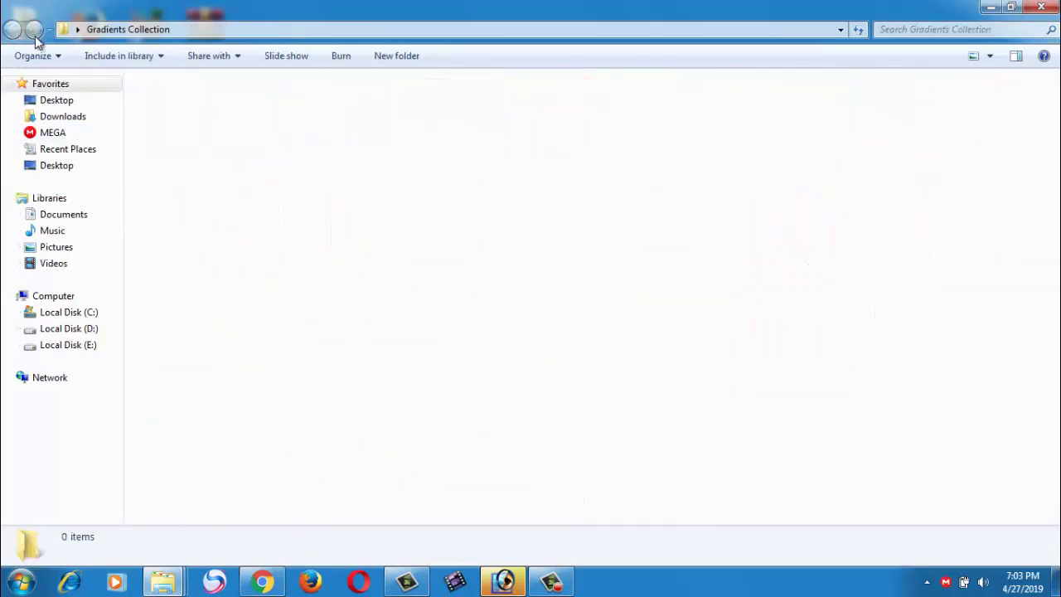
{"action": "double_click", "coordinate": [429, 140]}
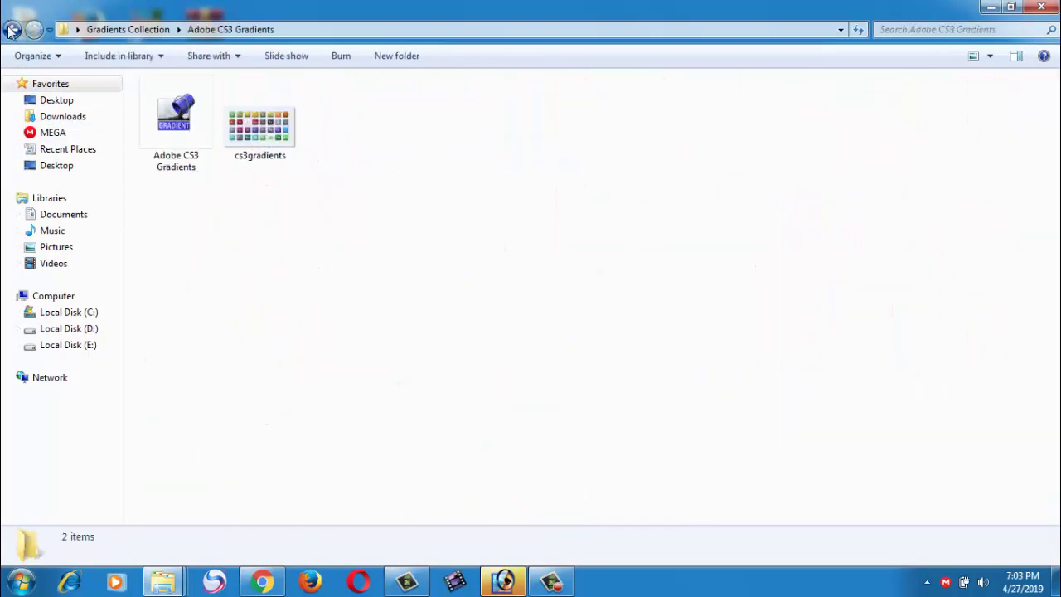
{"action": "left_click", "coordinate": [11, 29]}
{"action": "double_click", "coordinate": [504, 133]}
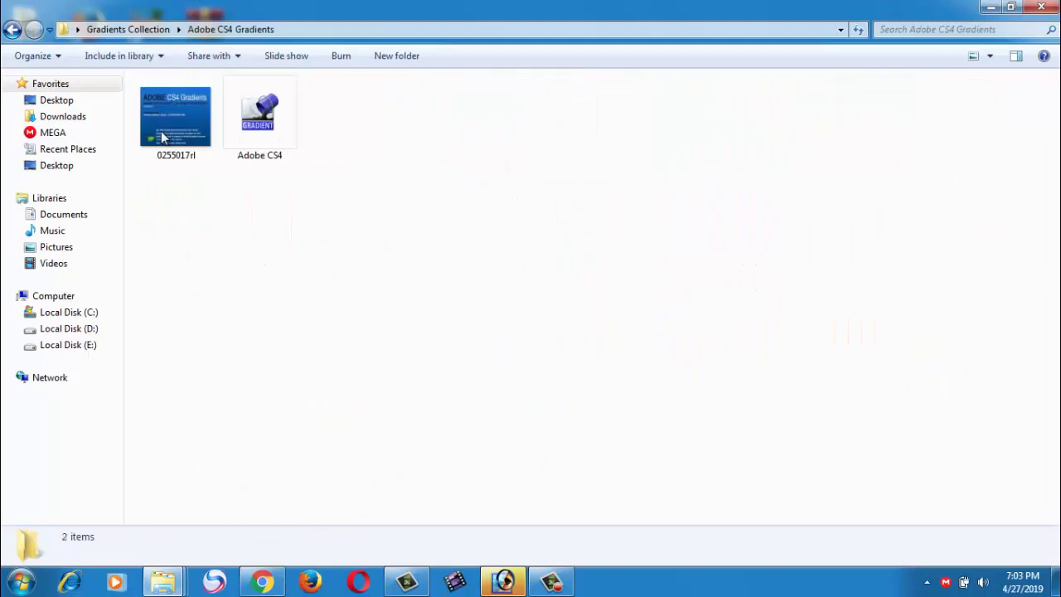
{"action": "left_click", "coordinate": [12, 29]}
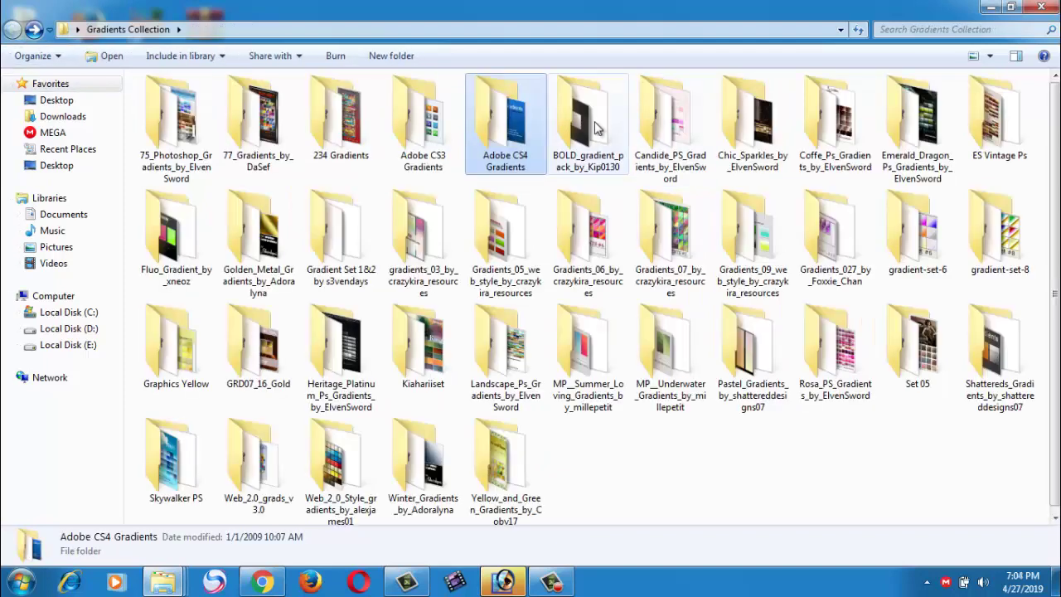
{"action": "double_click", "coordinate": [597, 127]}
{"action": "left_click", "coordinate": [11, 29]}
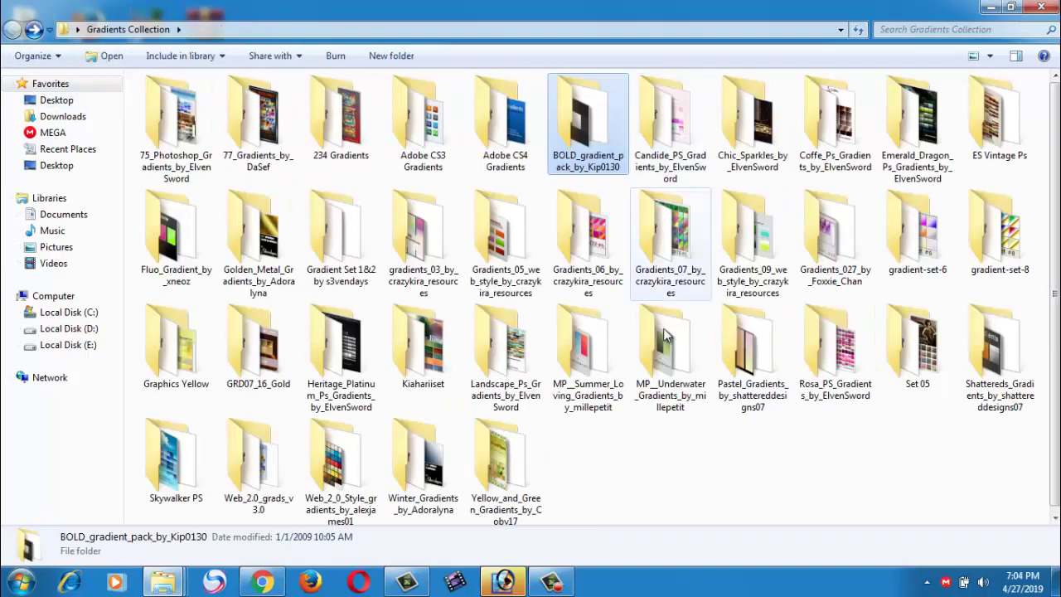
{"action": "double_click", "coordinate": [171, 120]}
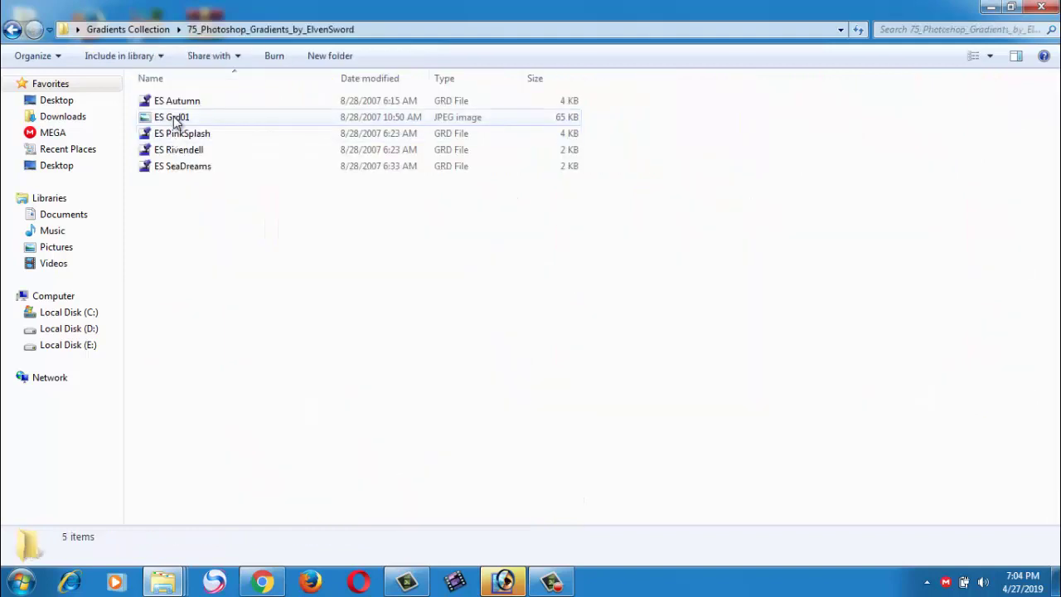
{"action": "left_click", "coordinate": [12, 29]}
{"action": "double_click", "coordinate": [253, 132]}
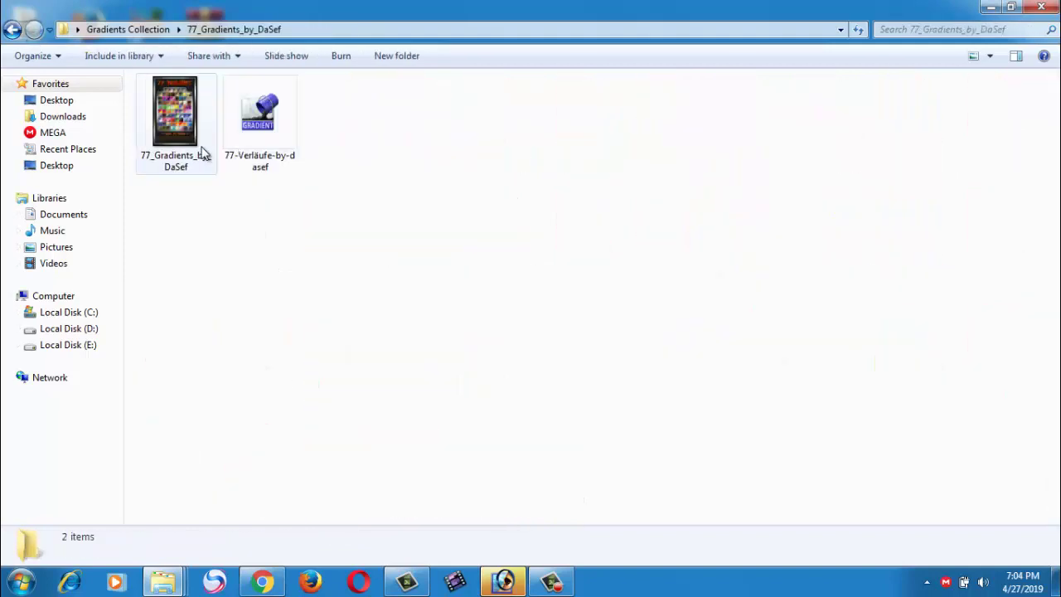
Copy the 77-Verläufe-by-dasef gradient file
{"action": "right_click", "coordinate": [256, 132]}
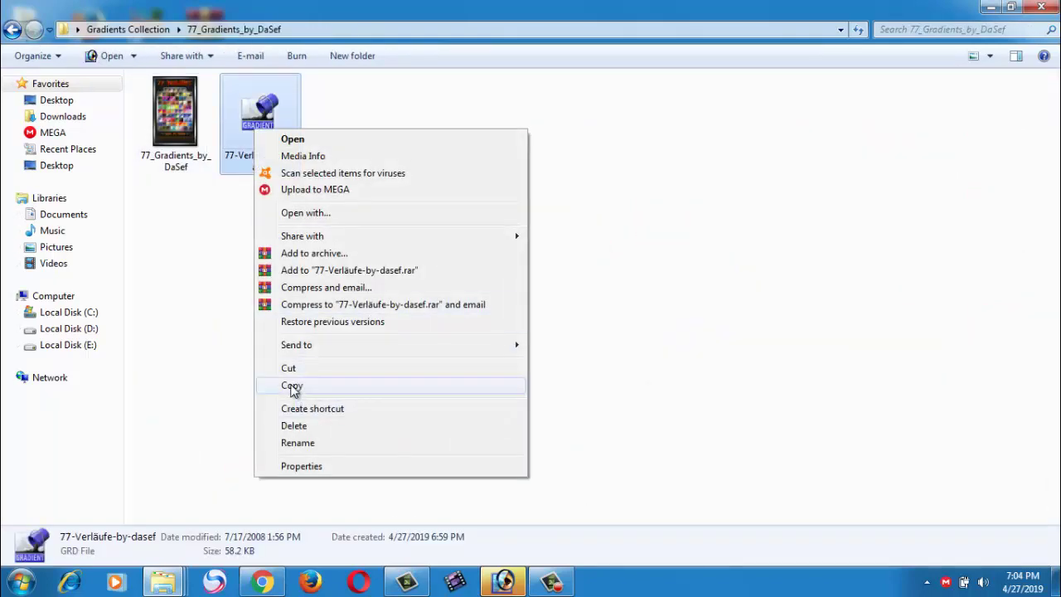
{"action": "left_click", "coordinate": [292, 387]}
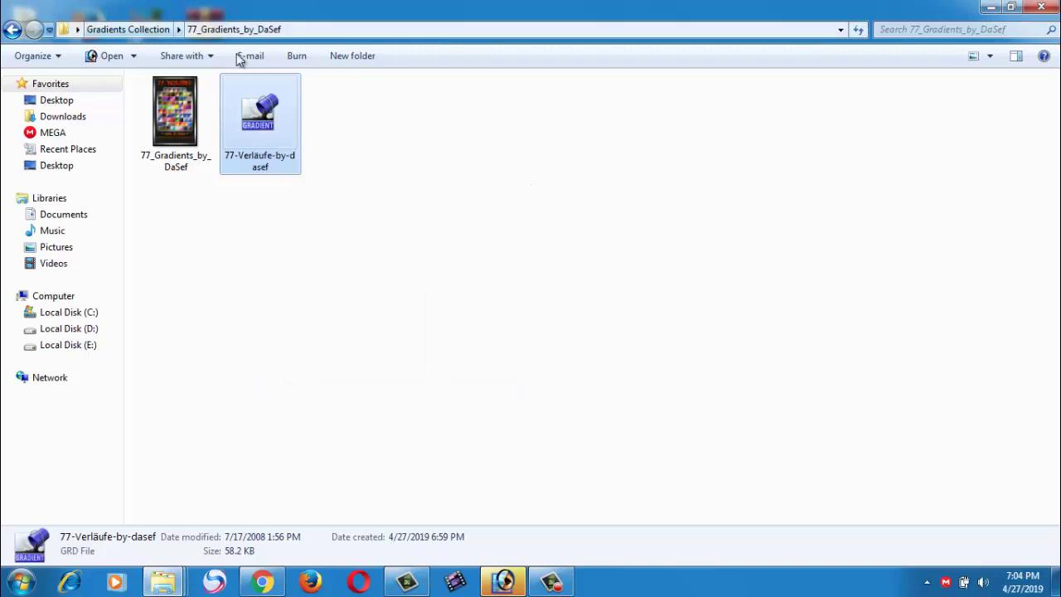
{"action": "left_click", "coordinate": [991, 7]}
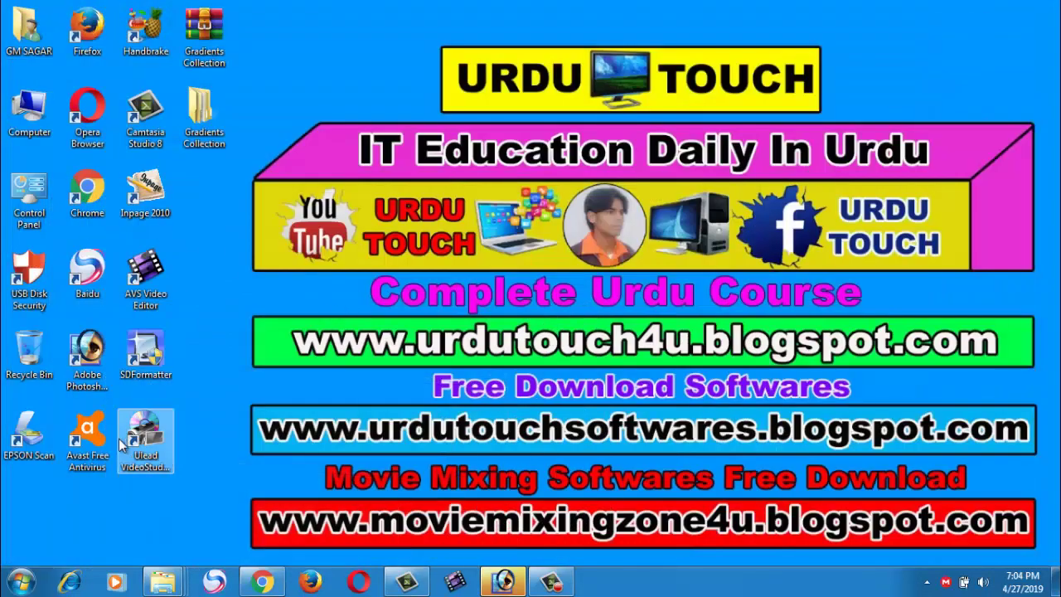
Browse to Photoshop 7.0's Presets\Gradients folder via the desktop shortcut's file location
{"action": "right_click", "coordinate": [85, 357]}
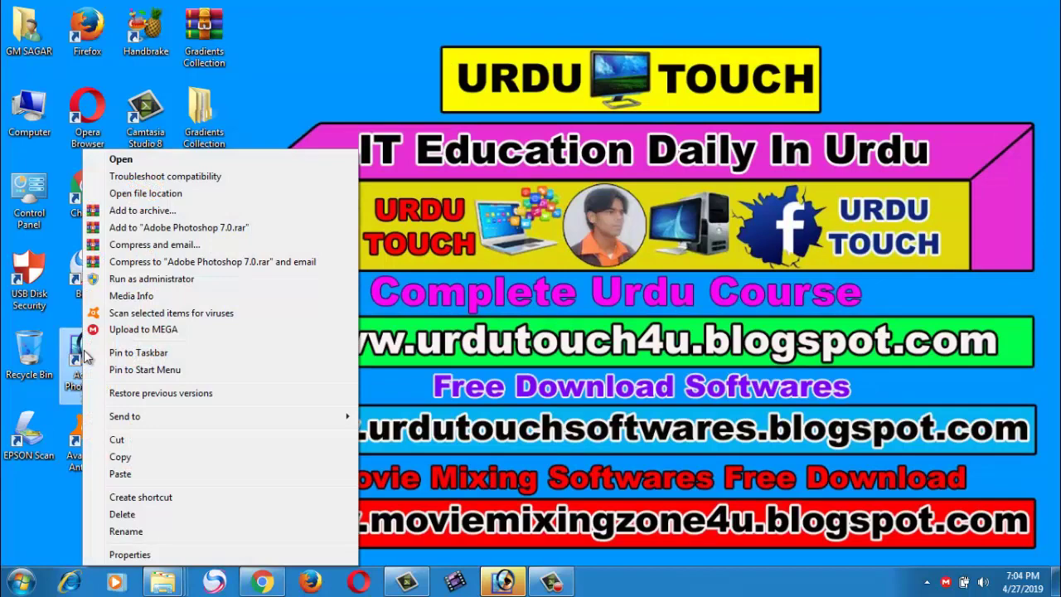
{"action": "left_click", "coordinate": [126, 554]}
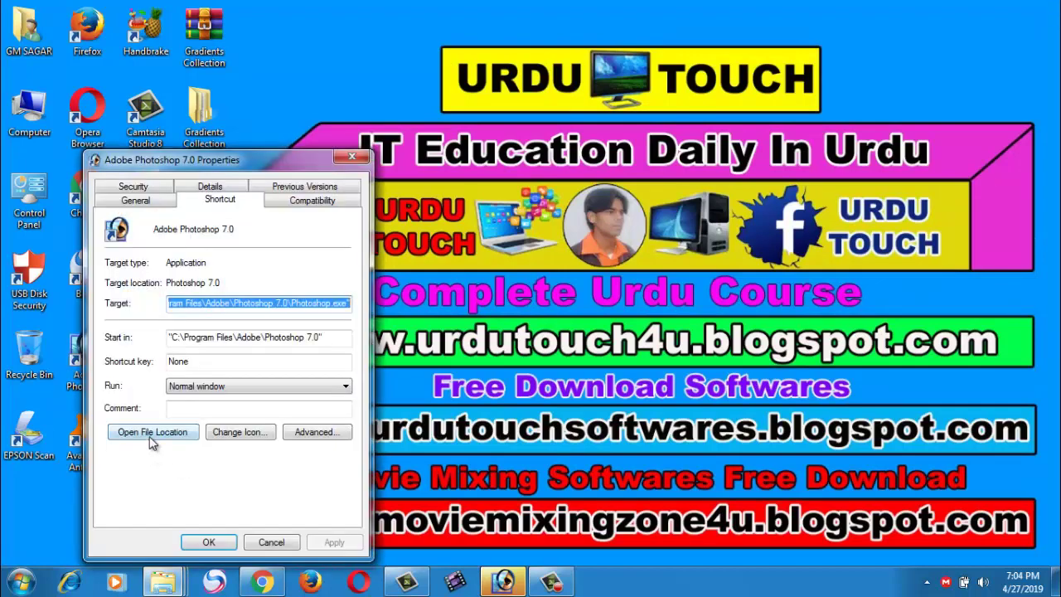
{"action": "left_click", "coordinate": [151, 436]}
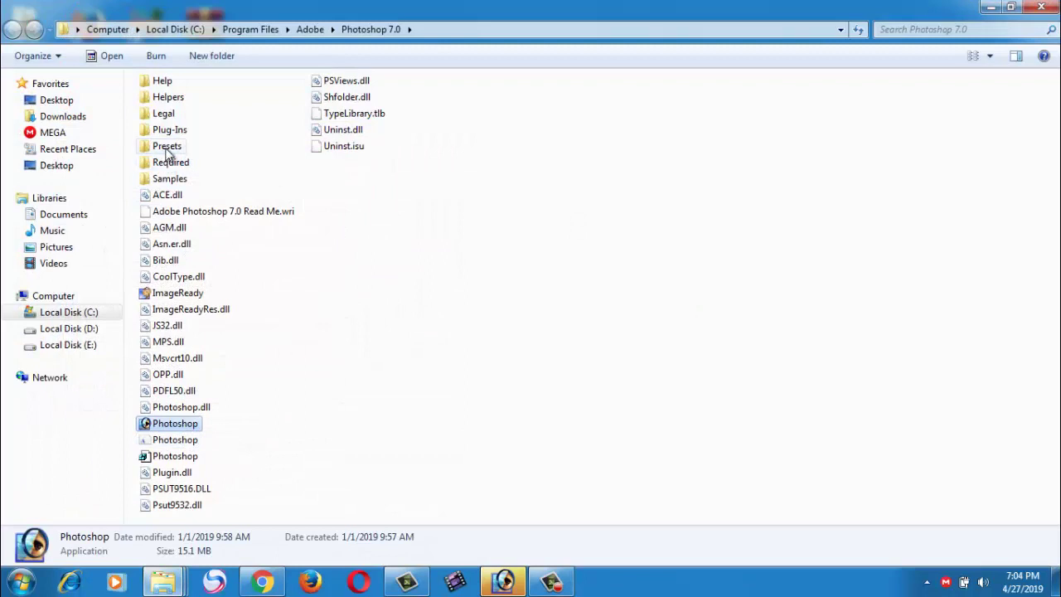
{"action": "double_click", "coordinate": [166, 145]}
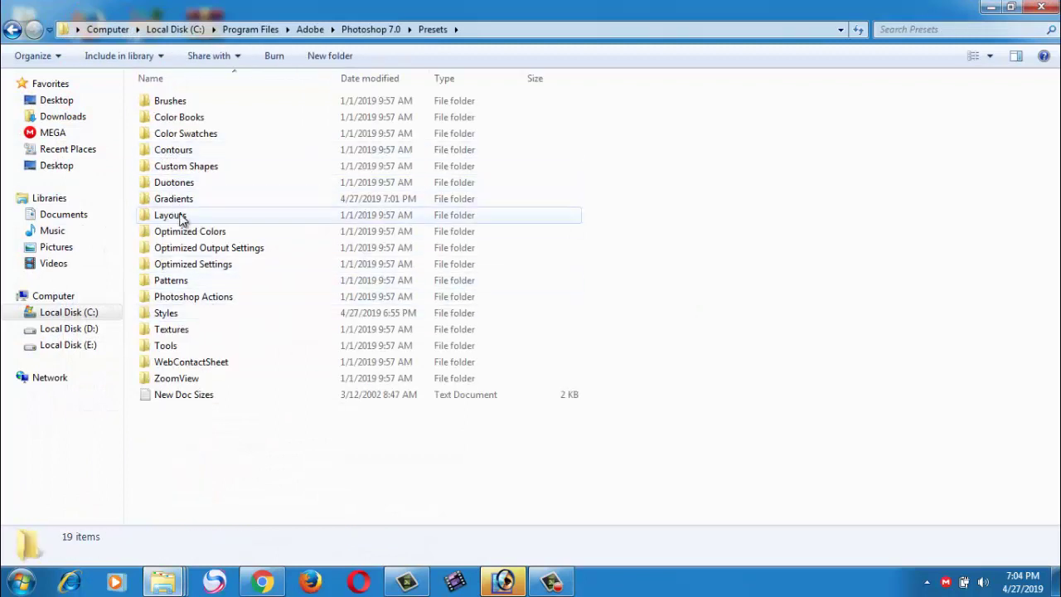
{"action": "left_click", "coordinate": [173, 204]}
{"action": "double_click", "coordinate": [173, 204]}
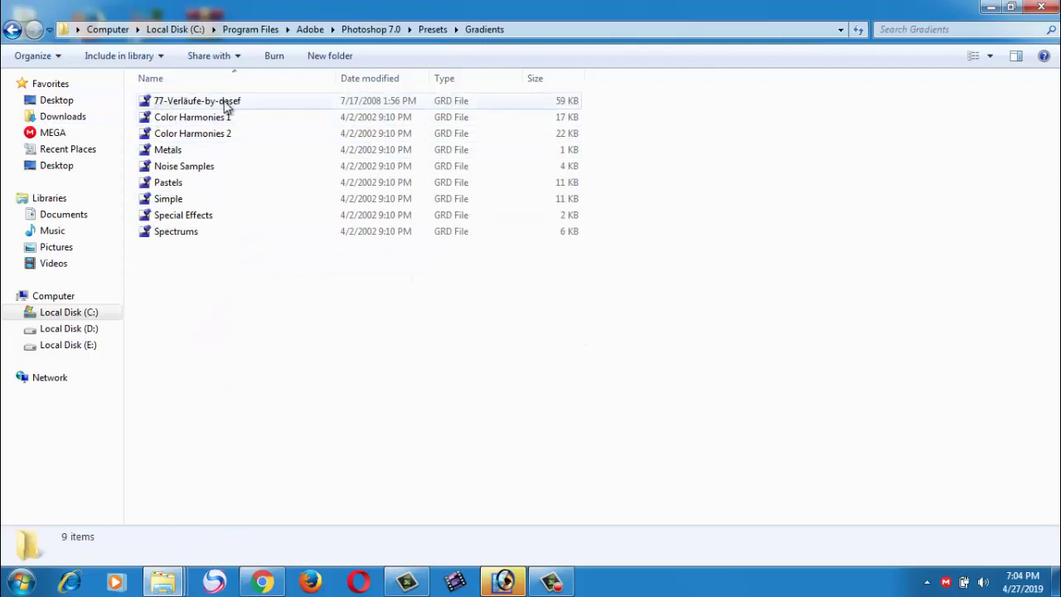
{"action": "left_click", "coordinate": [1039, 9]}
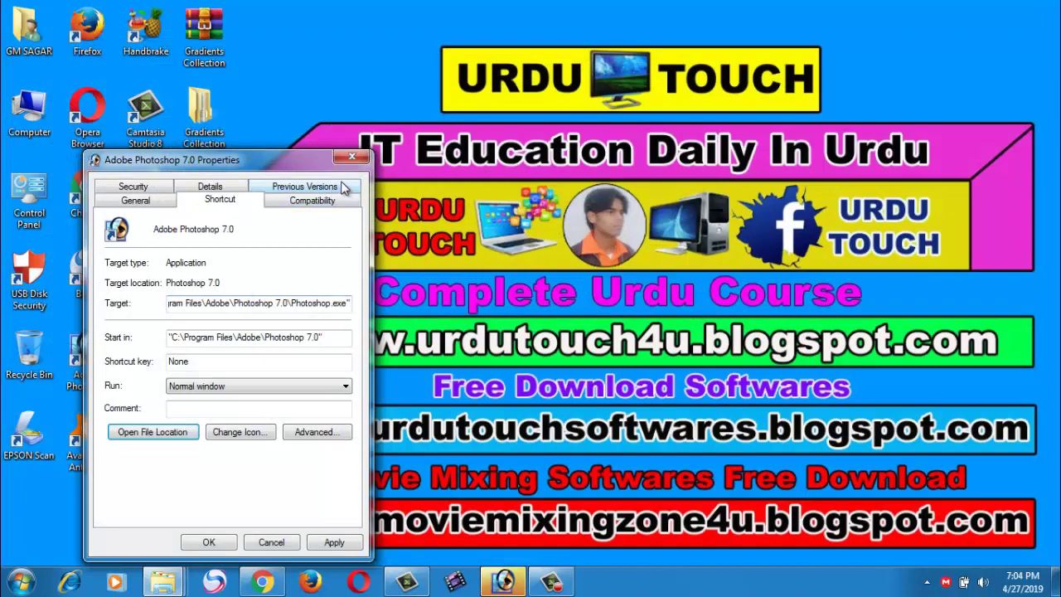
{"action": "left_click", "coordinate": [351, 158]}
Create a new blank 1280×720 document in Photoshop
{"action": "left_click", "coordinate": [504, 583]}
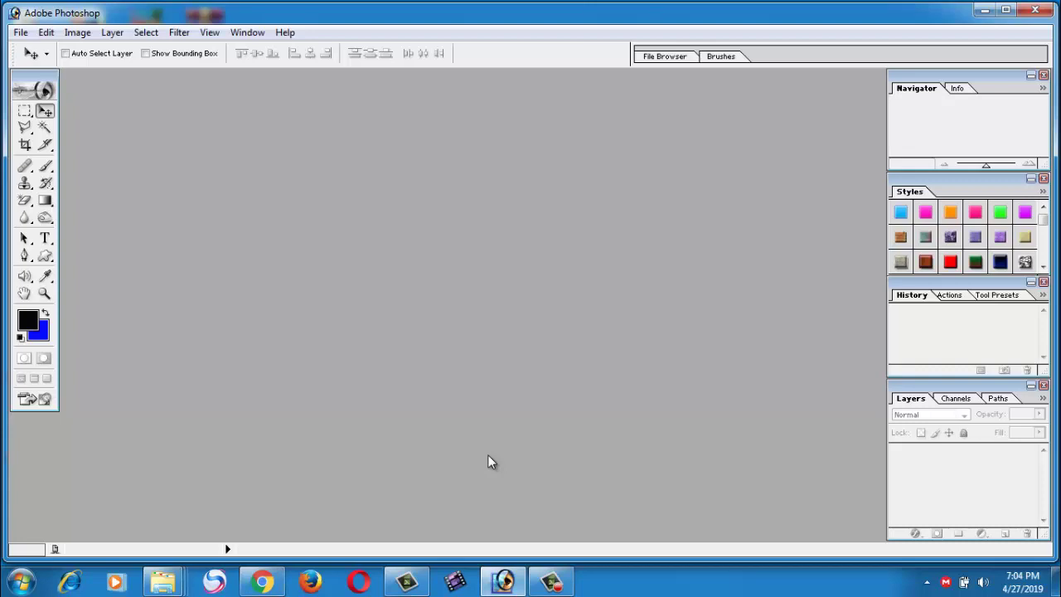
{"action": "key", "text": "ctrl+n"}
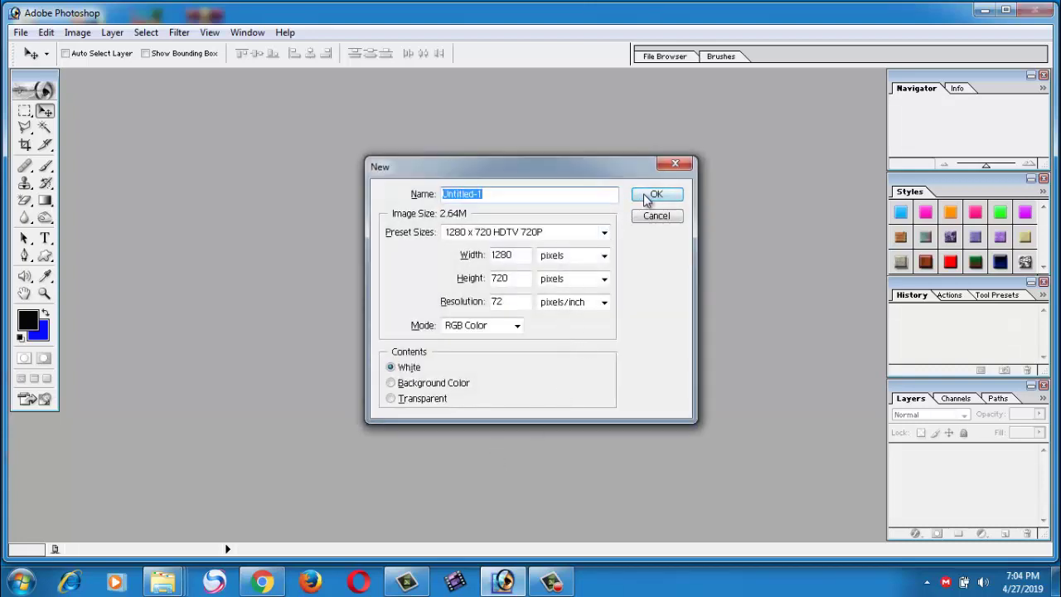
{"action": "left_click", "coordinate": [646, 197]}
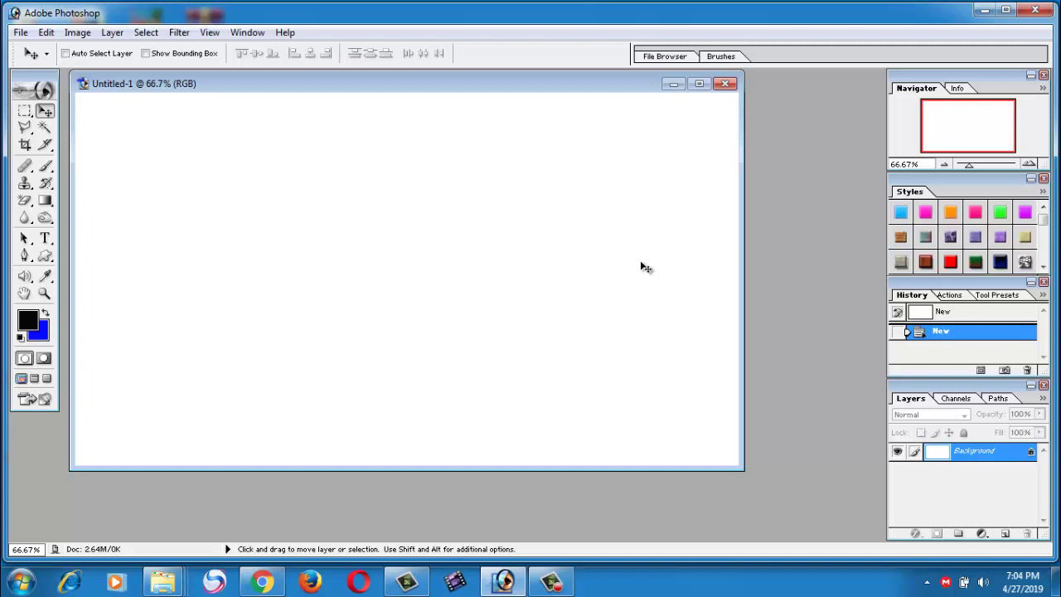
Convert the locked Background into the editable Layer 0
{"action": "double_click", "coordinate": [1030, 456]}
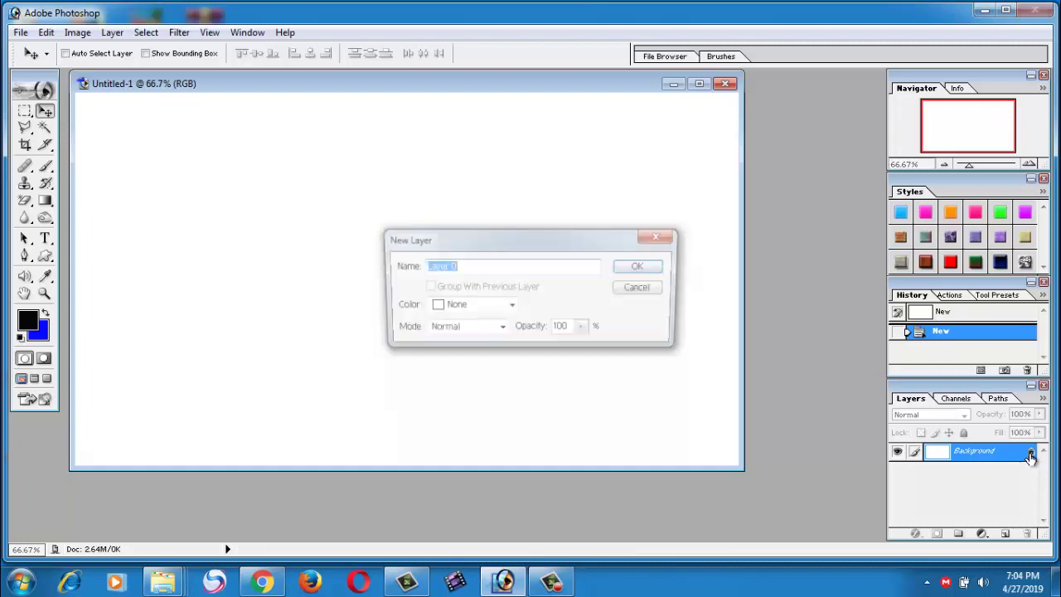
{"action": "left_click", "coordinate": [653, 267]}
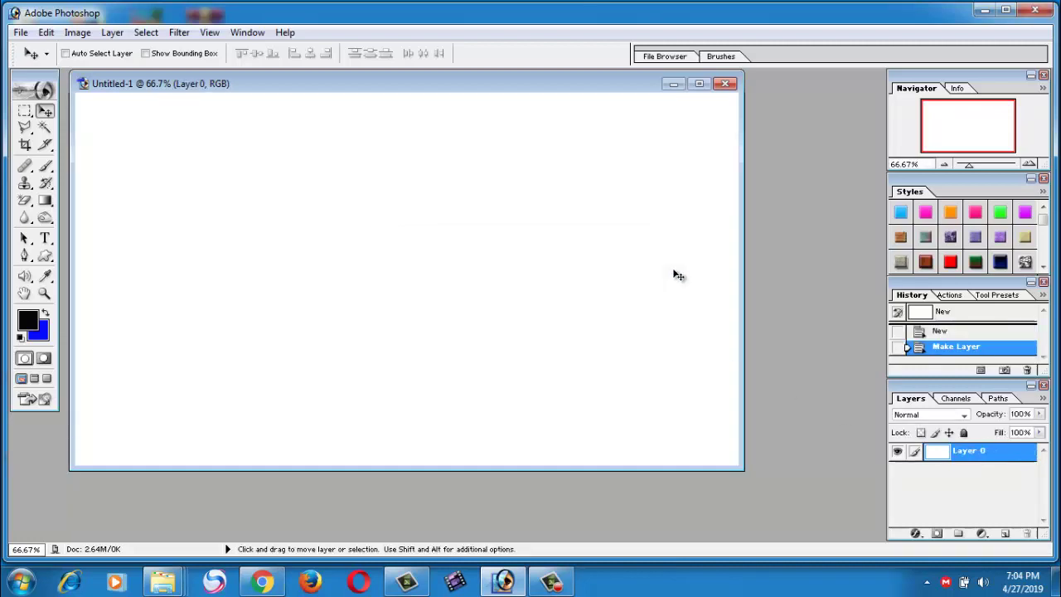
{"action": "left_click", "coordinate": [916, 533]}
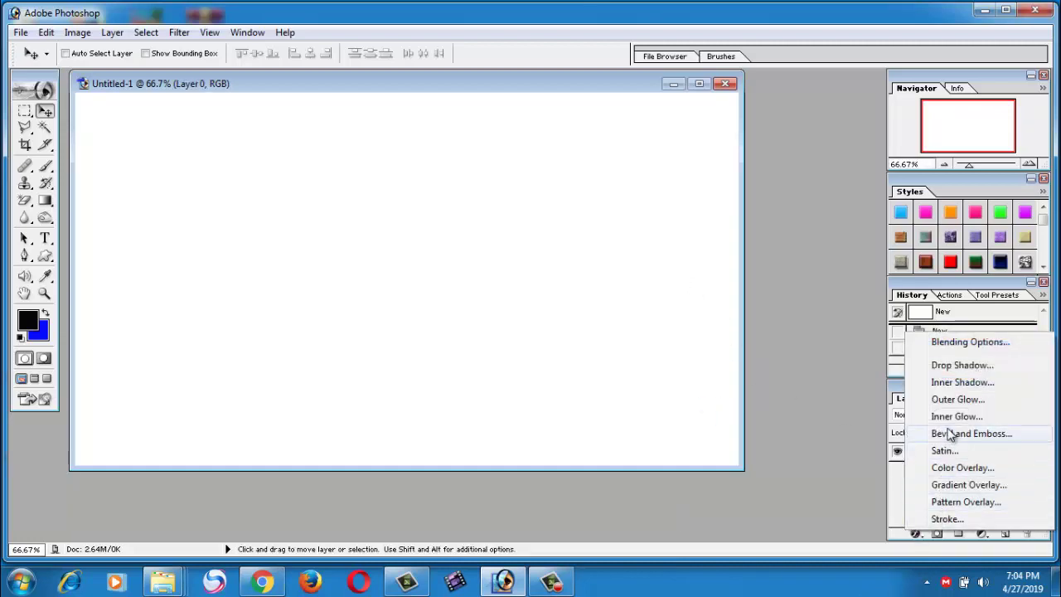
Load the 77-Verläufe-by-dasef.grd set into the Gradient Overlay preset picker
{"action": "left_click", "coordinate": [954, 487]}
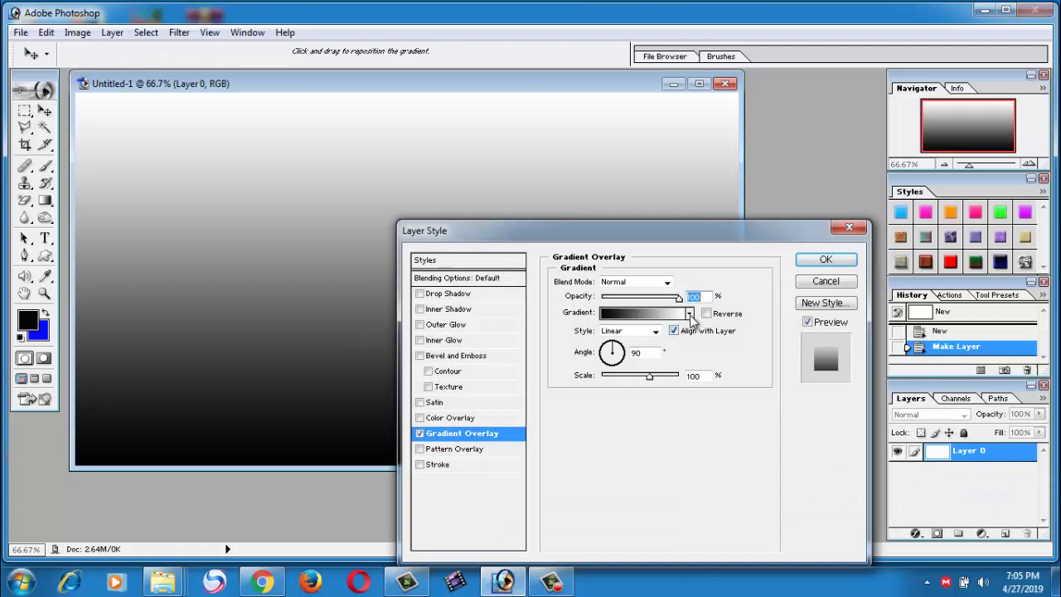
{"action": "left_click", "coordinate": [691, 317]}
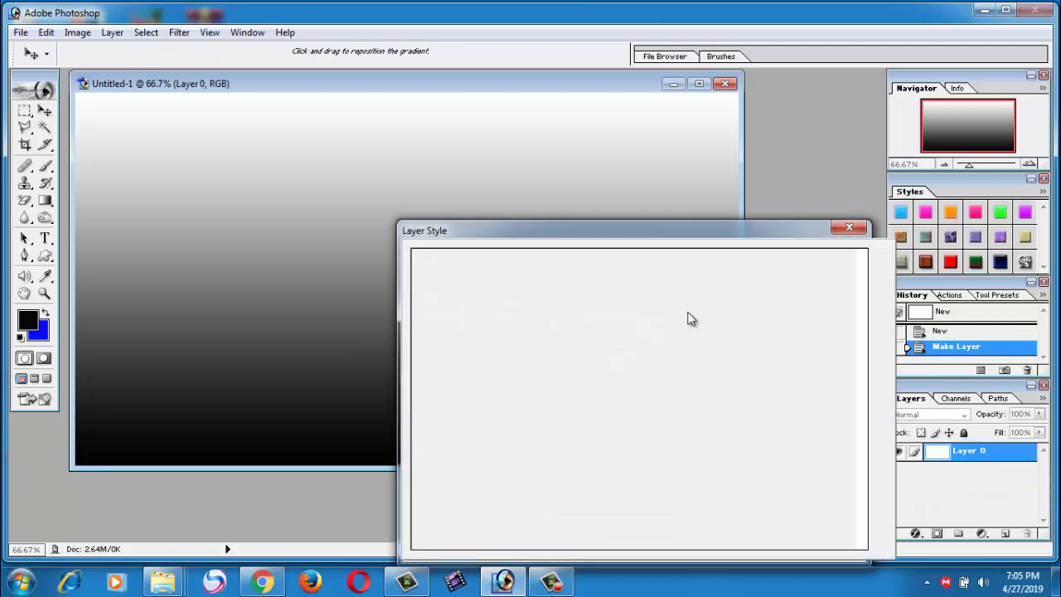
{"action": "left_click", "coordinate": [856, 320]}
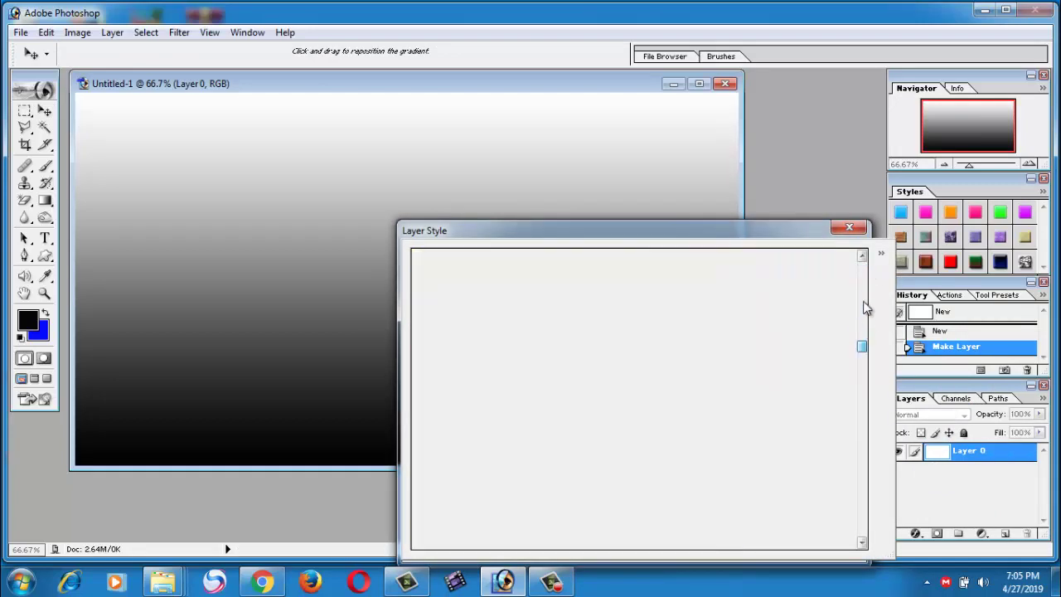
{"action": "left_click_drag", "start_coordinate": [862, 320], "coordinate": [862, 269]}
{"action": "left_click", "coordinate": [880, 257]}
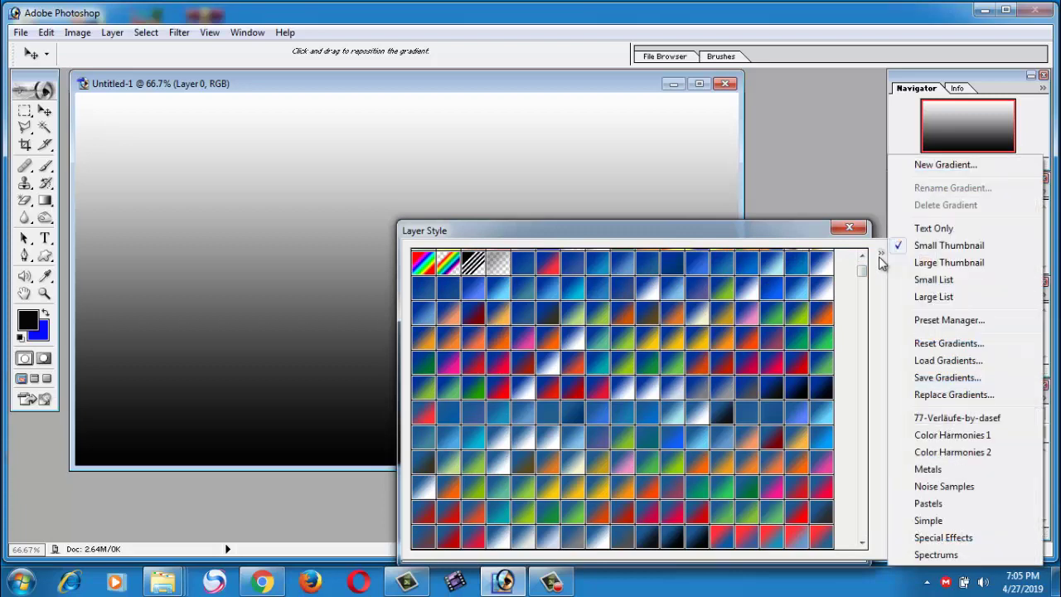
{"action": "left_click", "coordinate": [949, 424]}
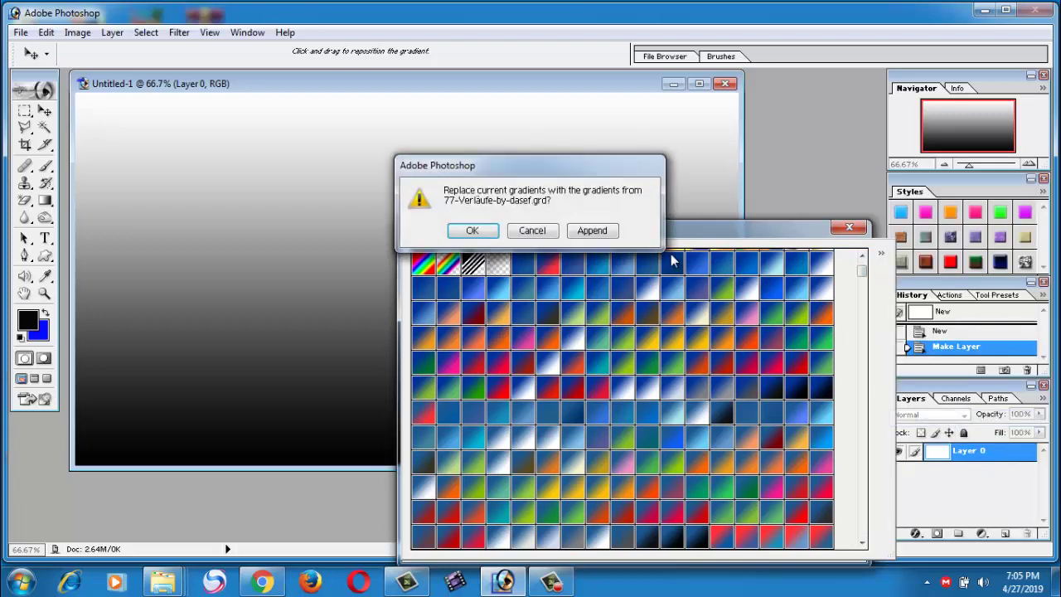
{"action": "key", "text": "Return"}
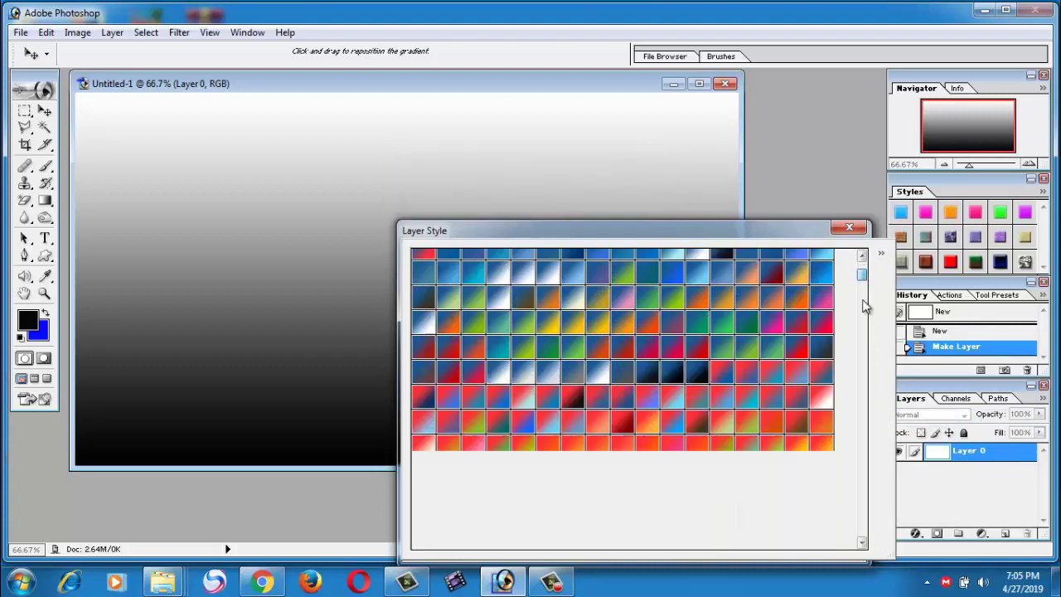
Preview brown-orange, maroon-cream, dark grey, pink-blue and yellow-magenta presets, then close the picker
{"action": "scroll", "coordinate": [868, 474], "scroll_direction": "down", "scroll_amount": 10}
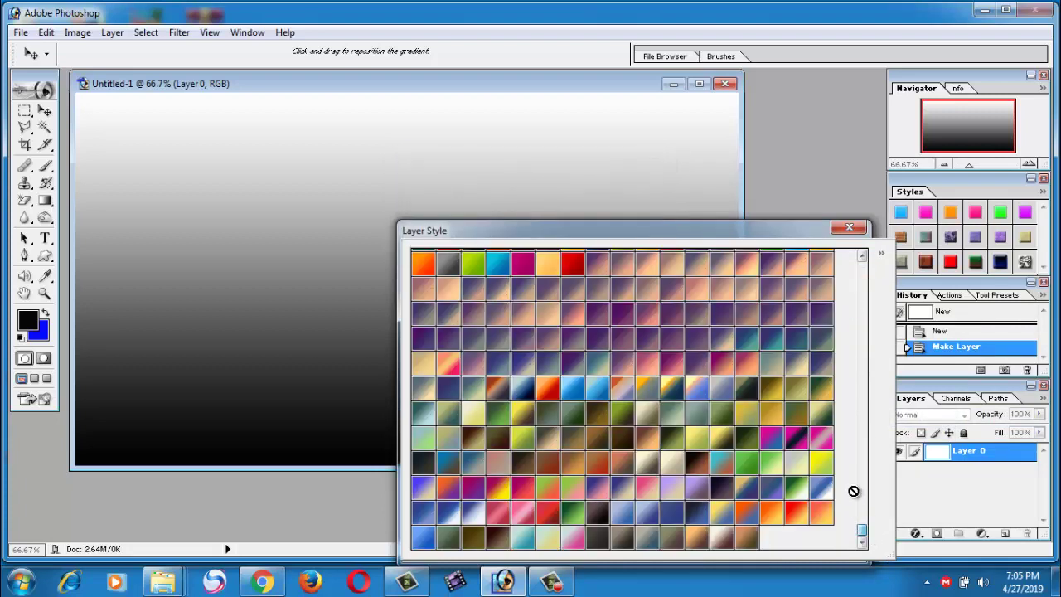
{"action": "left_click", "coordinate": [744, 539]}
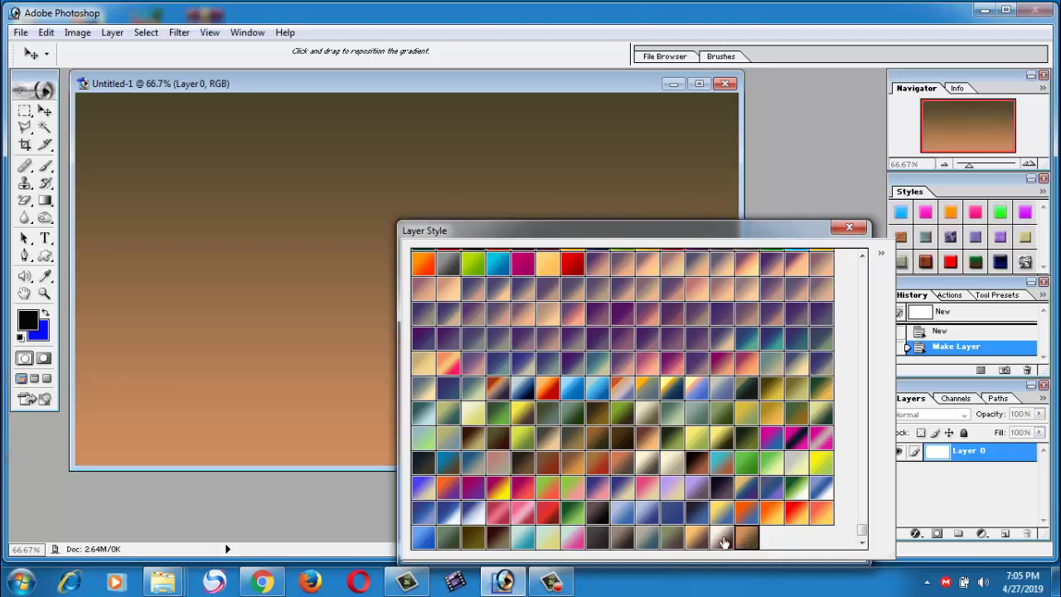
{"action": "left_click", "coordinate": [720, 538]}
{"action": "left_click", "coordinate": [694, 539]}
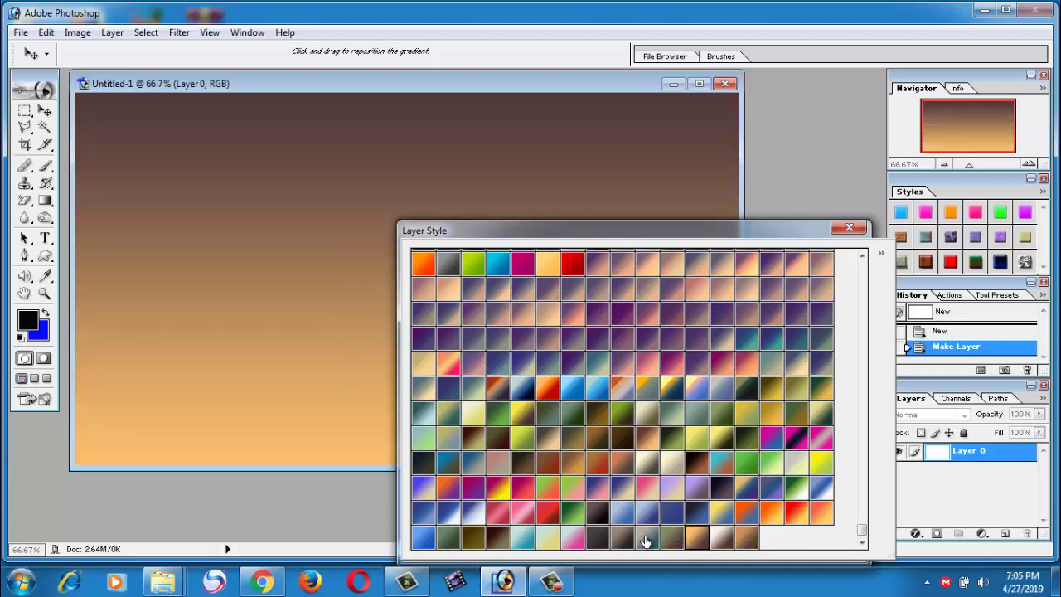
{"action": "left_click", "coordinate": [647, 539]}
{"action": "left_click", "coordinate": [579, 539]}
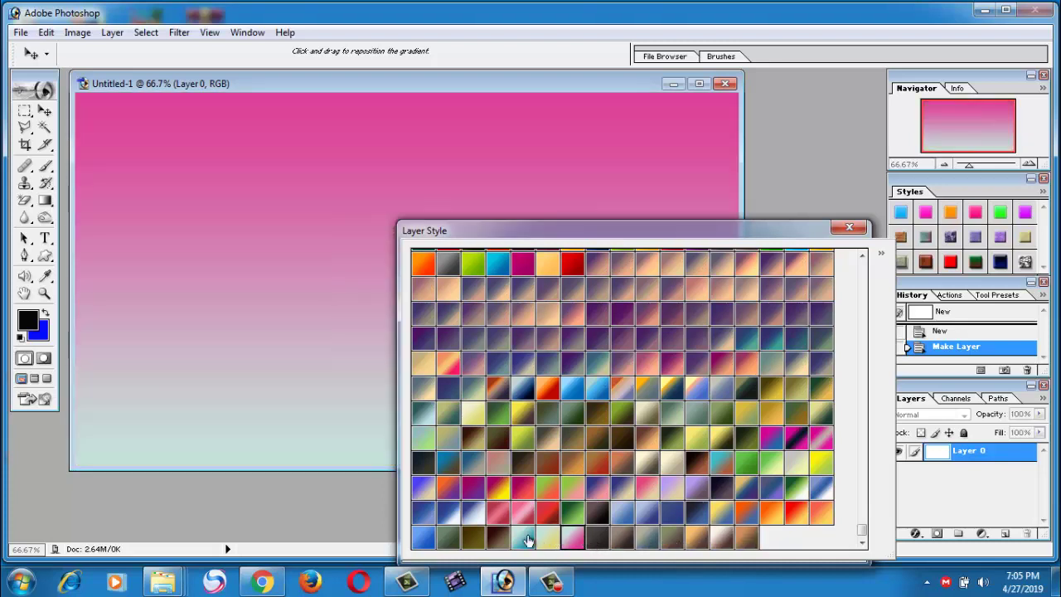
{"action": "left_click", "coordinate": [496, 491]}
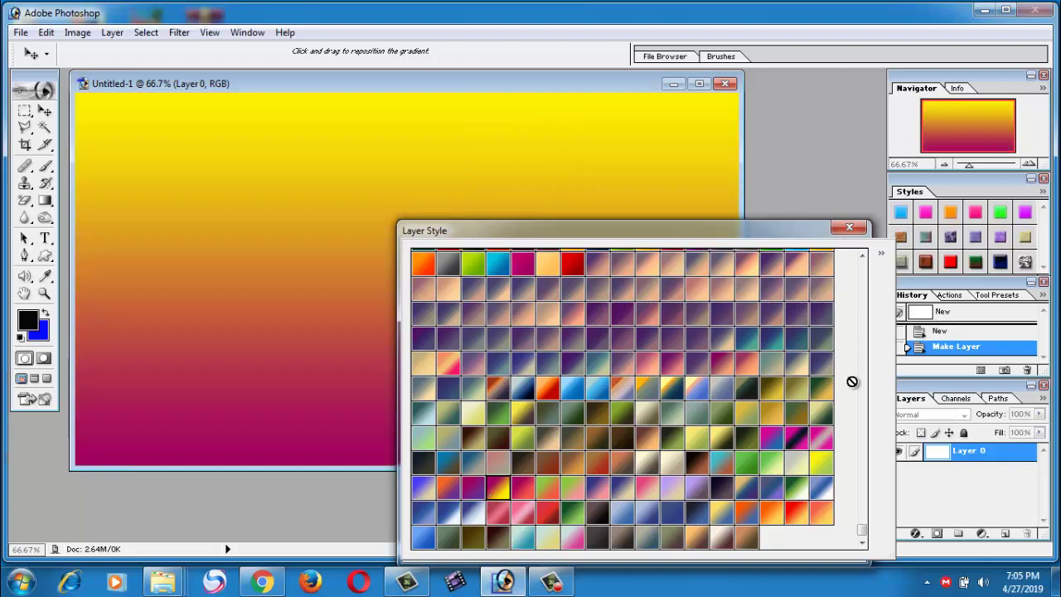
{"action": "left_click", "coordinate": [849, 240]}
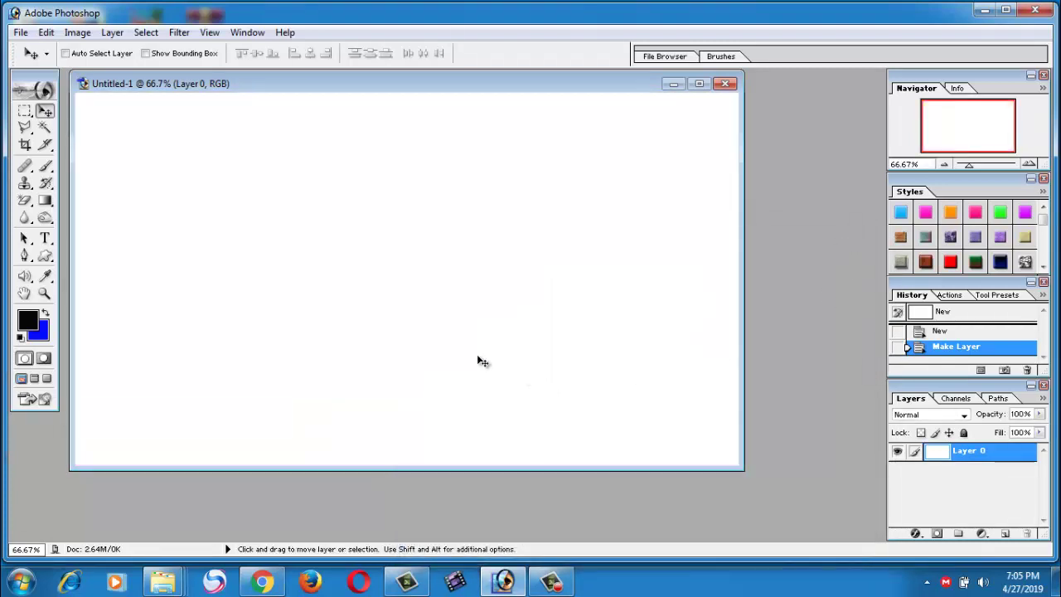
Apply a Gradient Overlay using the yellow-to-magenta preset to Layer 0
{"action": "left_click", "coordinate": [912, 534]}
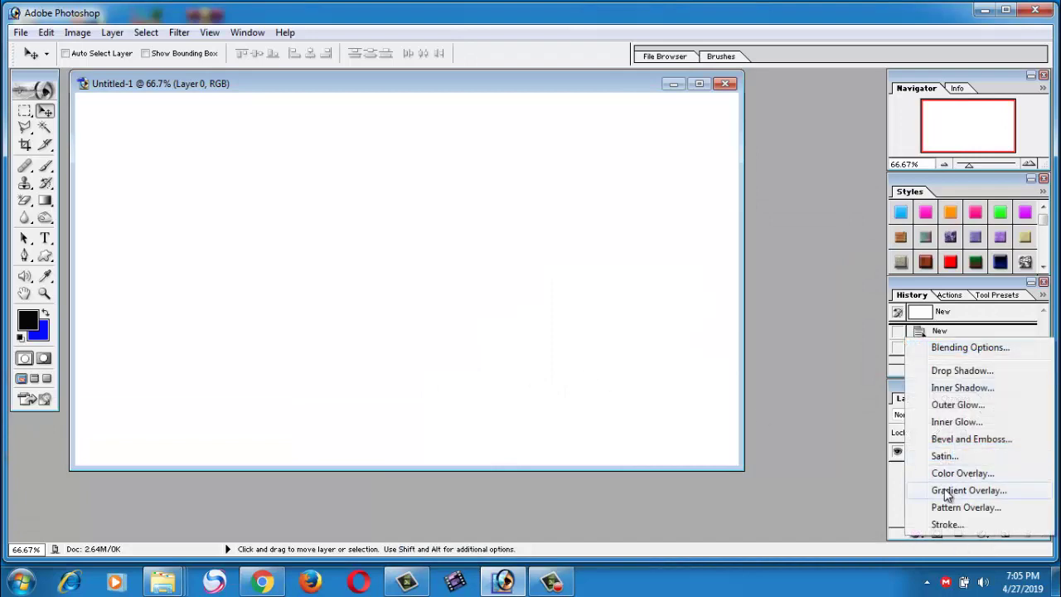
{"action": "left_click", "coordinate": [953, 490]}
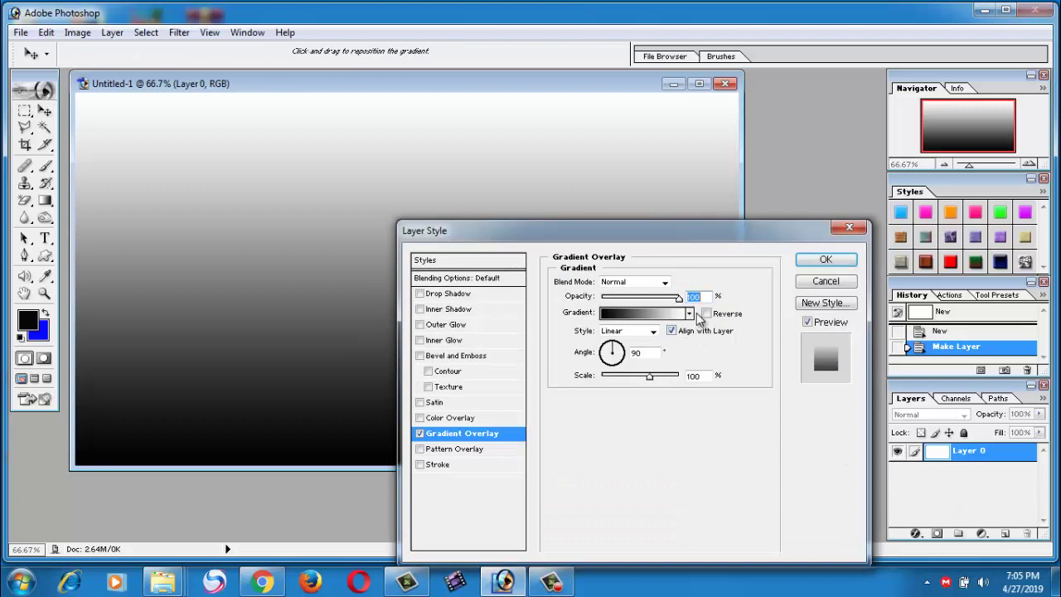
{"action": "left_click", "coordinate": [689, 313]}
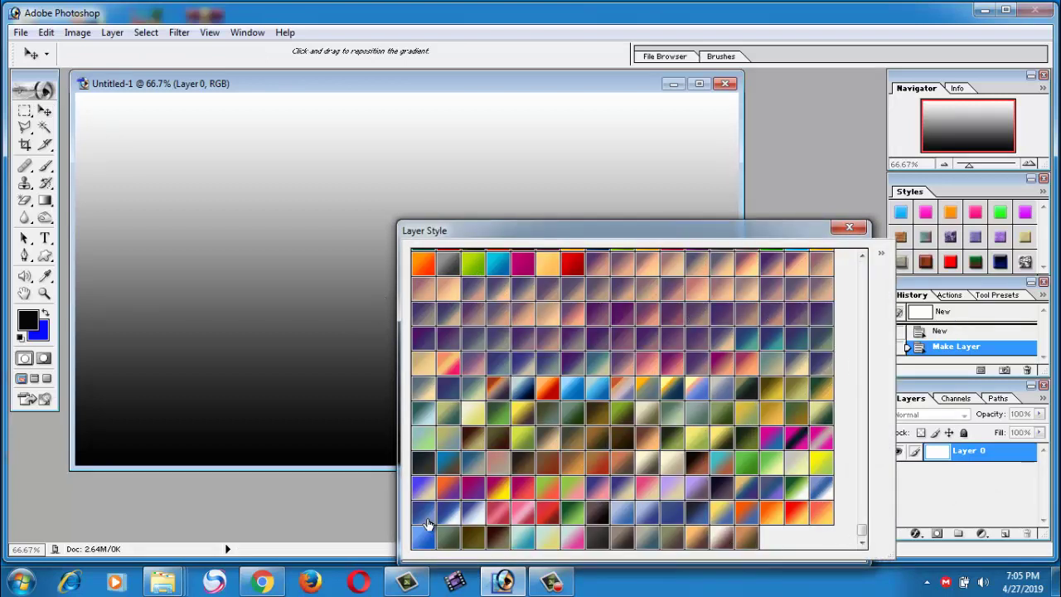
{"action": "left_click", "coordinate": [496, 491]}
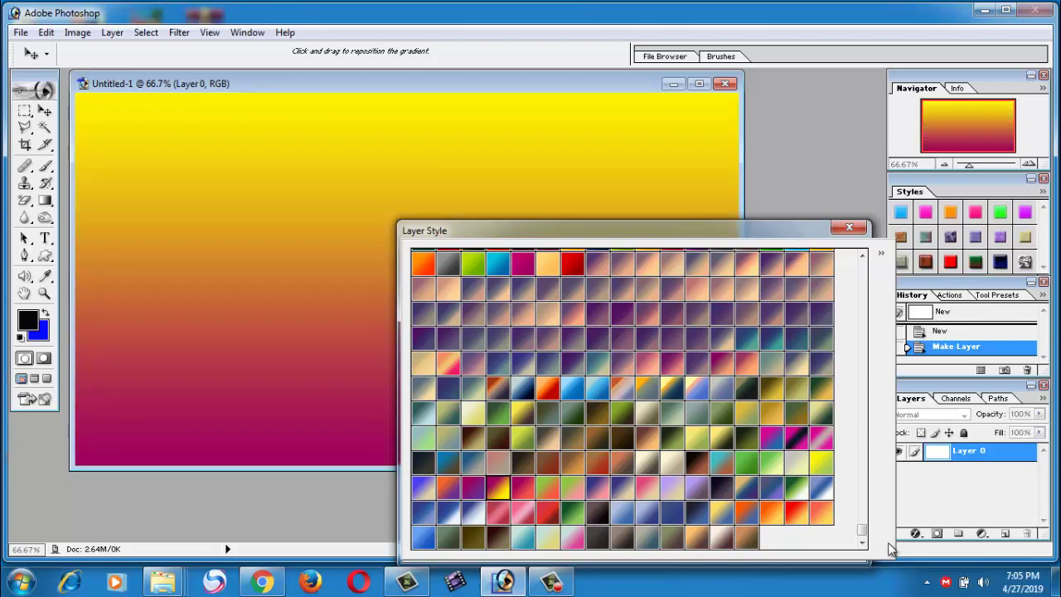
{"action": "mouse_move", "coordinate": [864, 544]}
{"action": "left_mouse_down"}
{"action": "mouse_move", "coordinate": [814, 434]}
{"action": "mouse_move", "coordinate": [755, 363]}
{"action": "left_mouse_up"}
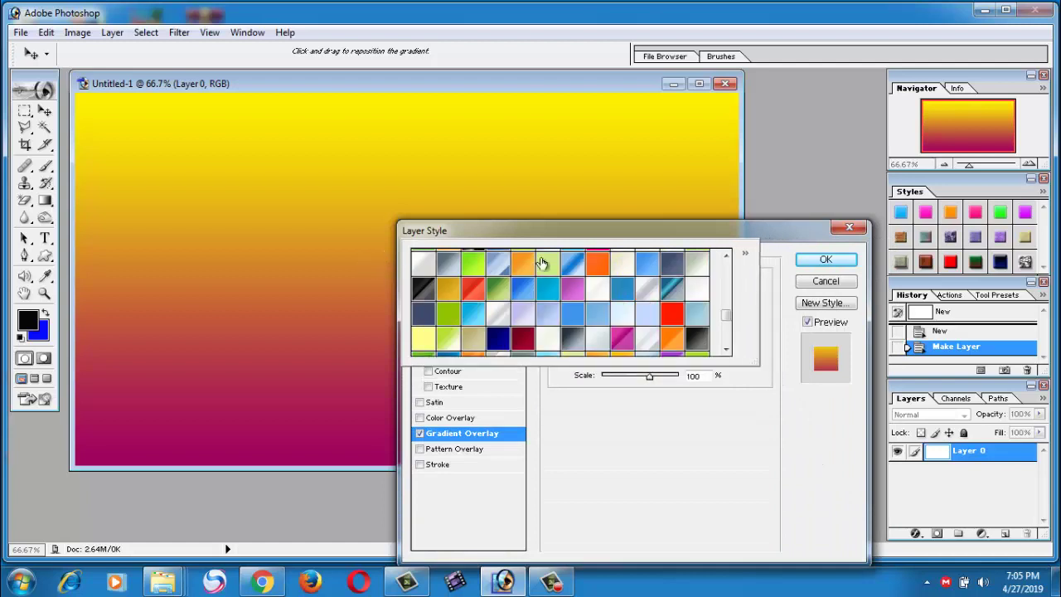
{"action": "left_click", "coordinate": [825, 260]}
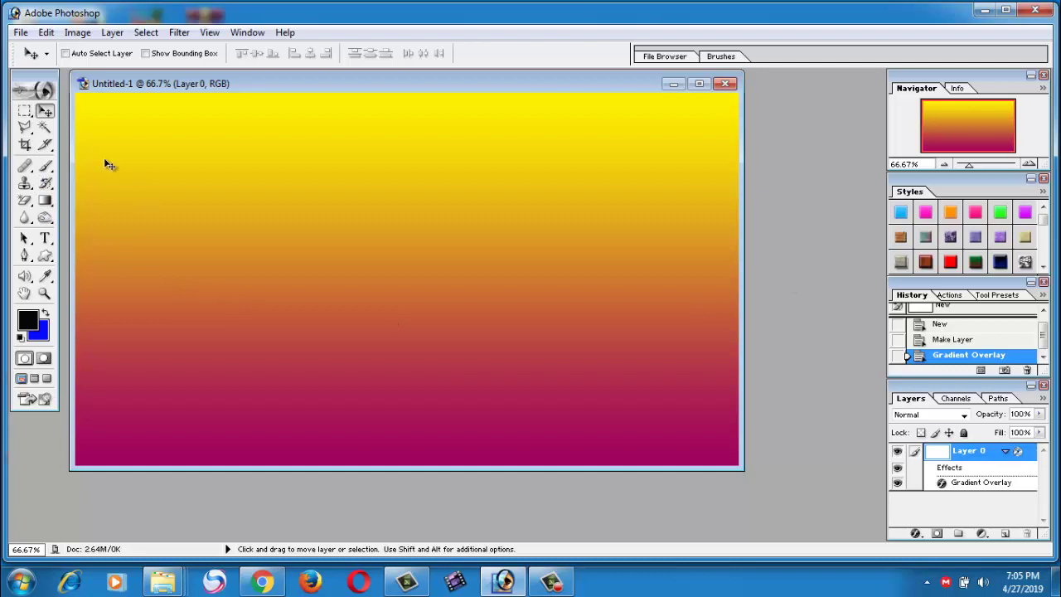
Type 'Urdu Touch' in a text box across the canvas and commit it
{"action": "left_click", "coordinate": [45, 239]}
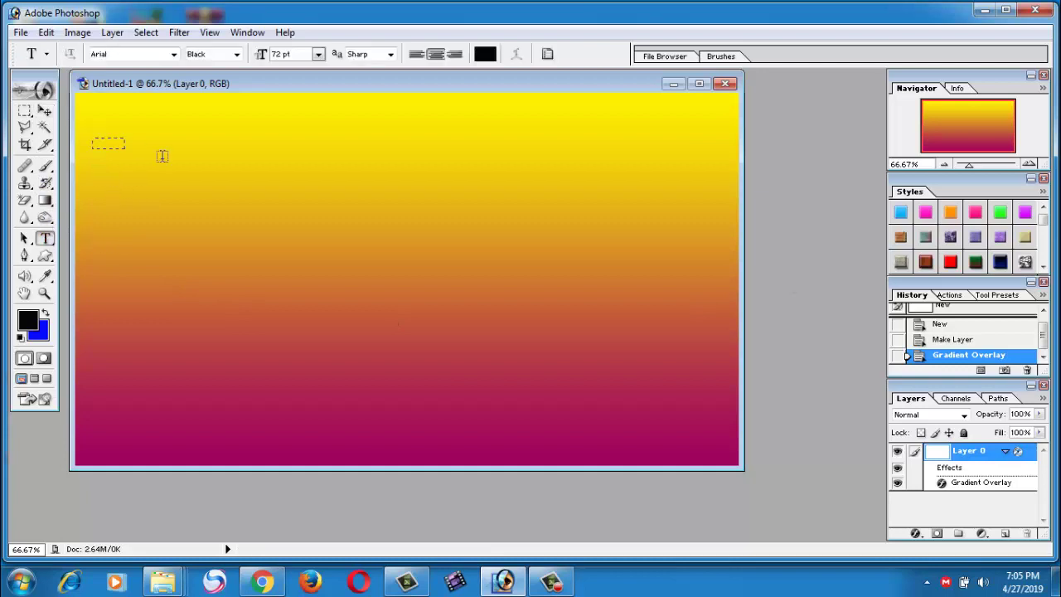
{"action": "left_click_drag", "start_coordinate": [162, 155], "coordinate": [713, 374]}
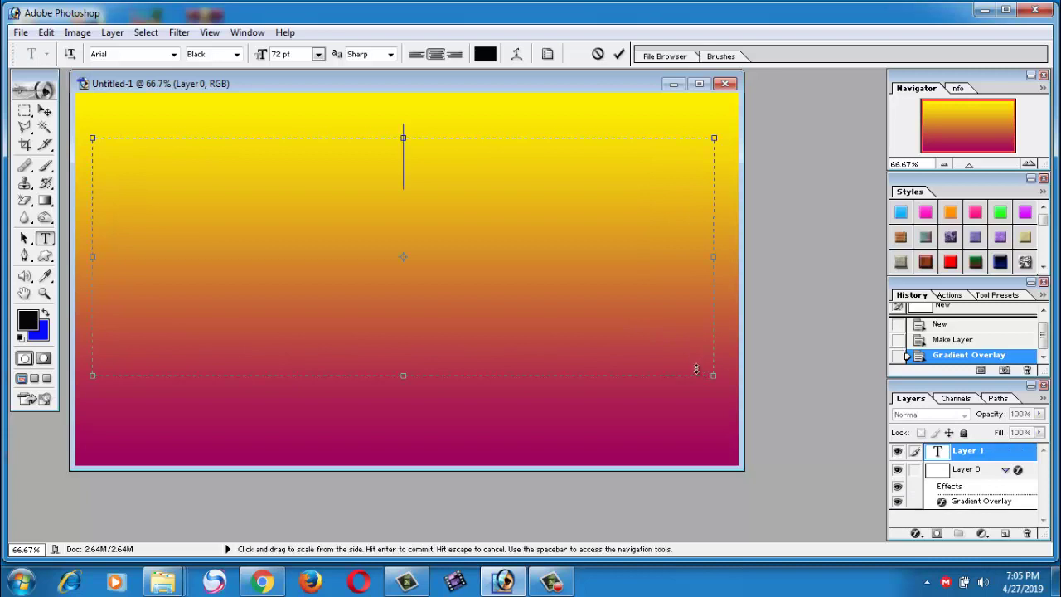
{"action": "type", "text": "Urd"}
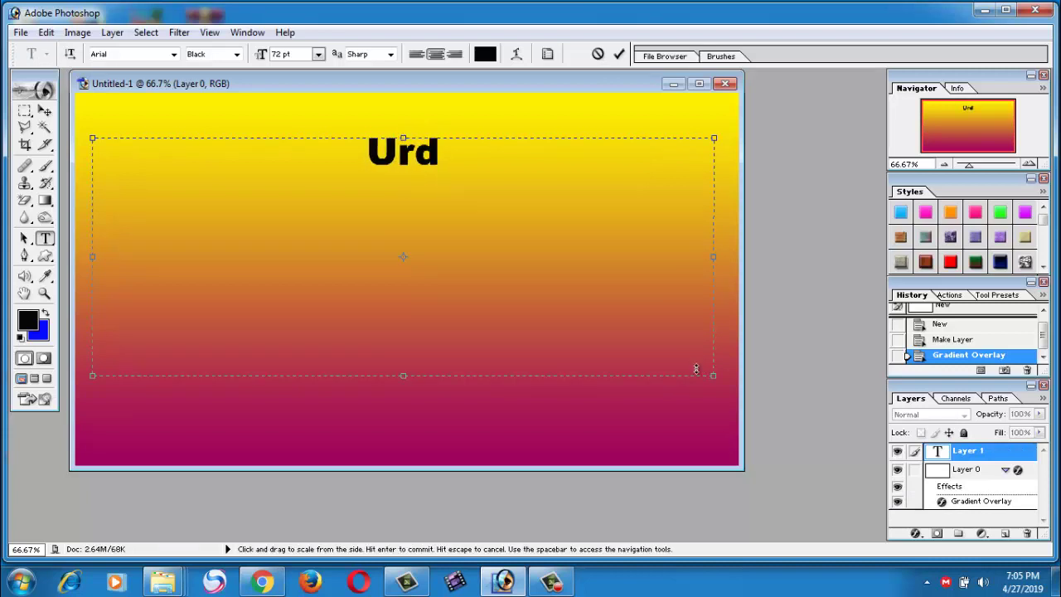
{"action": "type", "text": "u"}
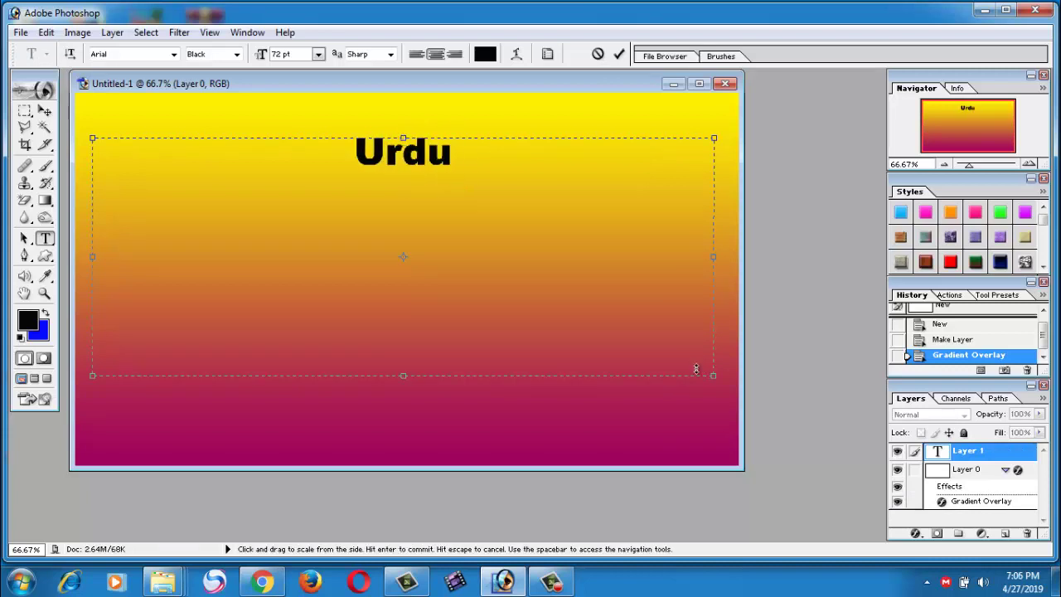
{"action": "type", "text": " Tou"}
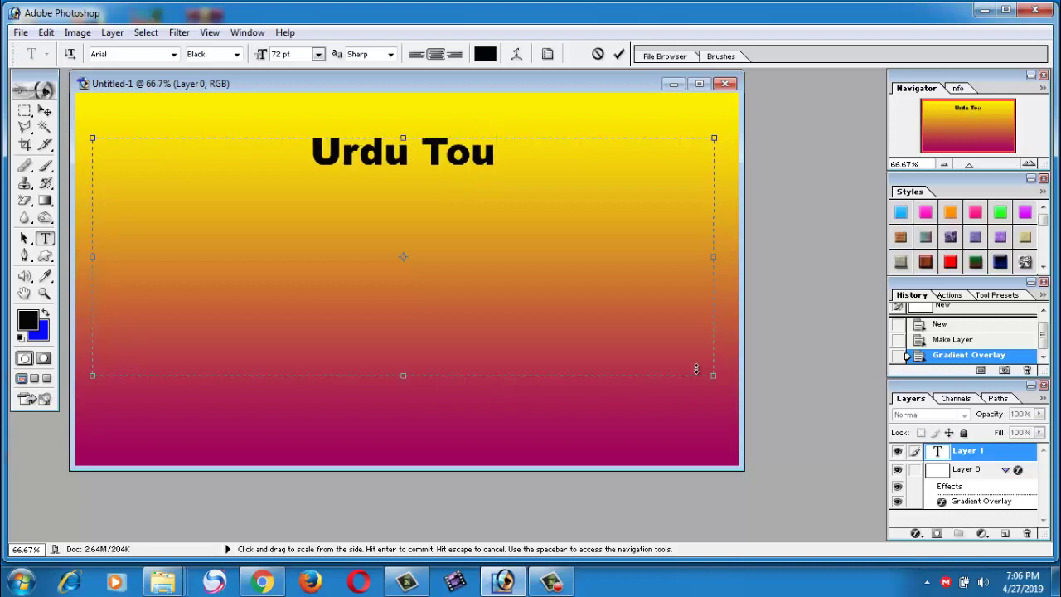
{"action": "type", "text": "ch"}
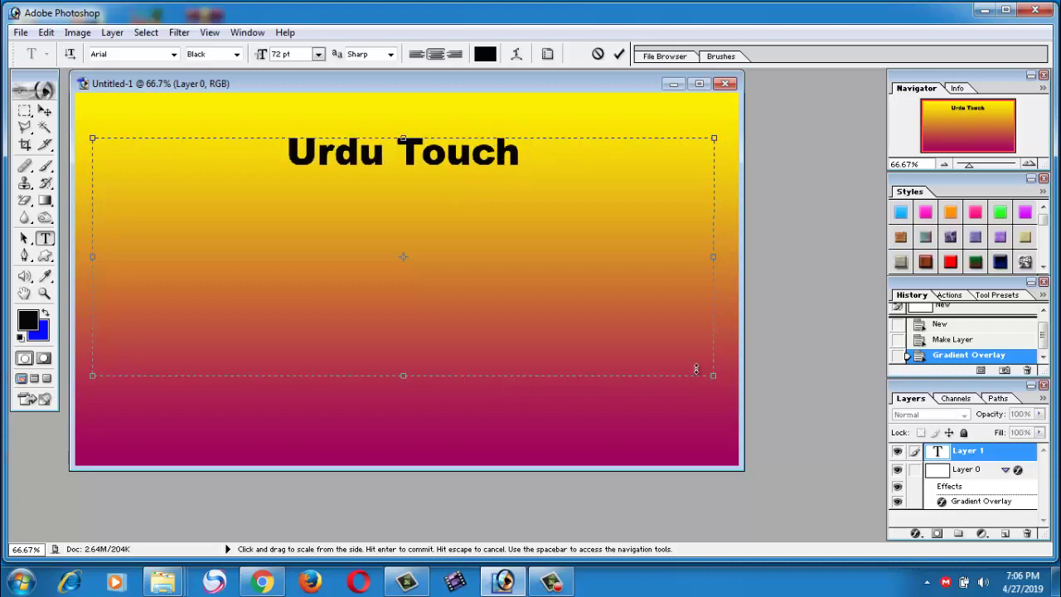
{"action": "key", "text": "ctrl+Return"}
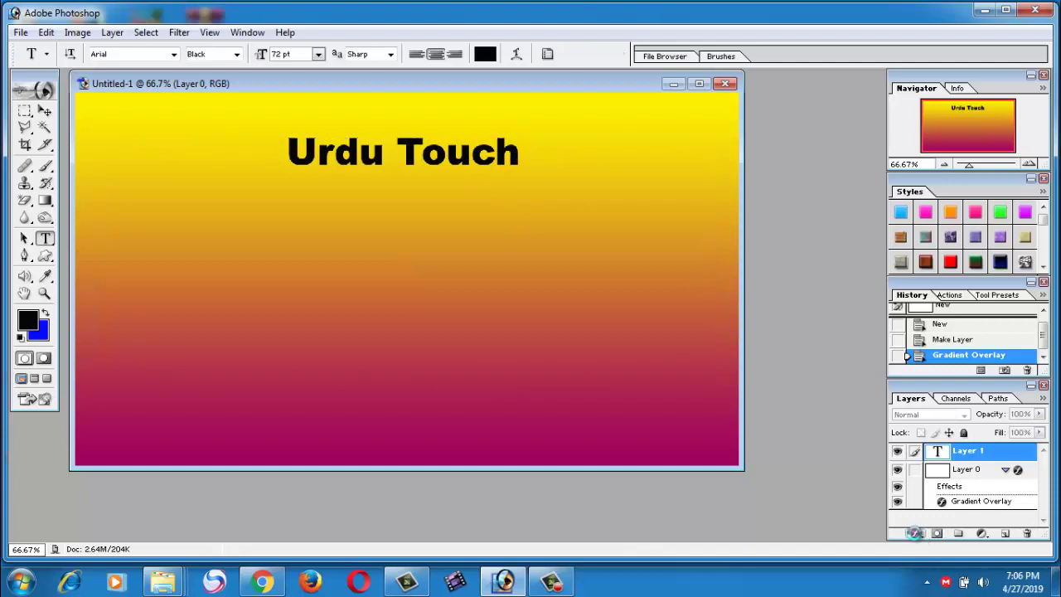
Try a solid Color Overlay on the text, then discard it
{"action": "left_click", "coordinate": [915, 533]}
{"action": "left_click", "coordinate": [941, 469]}
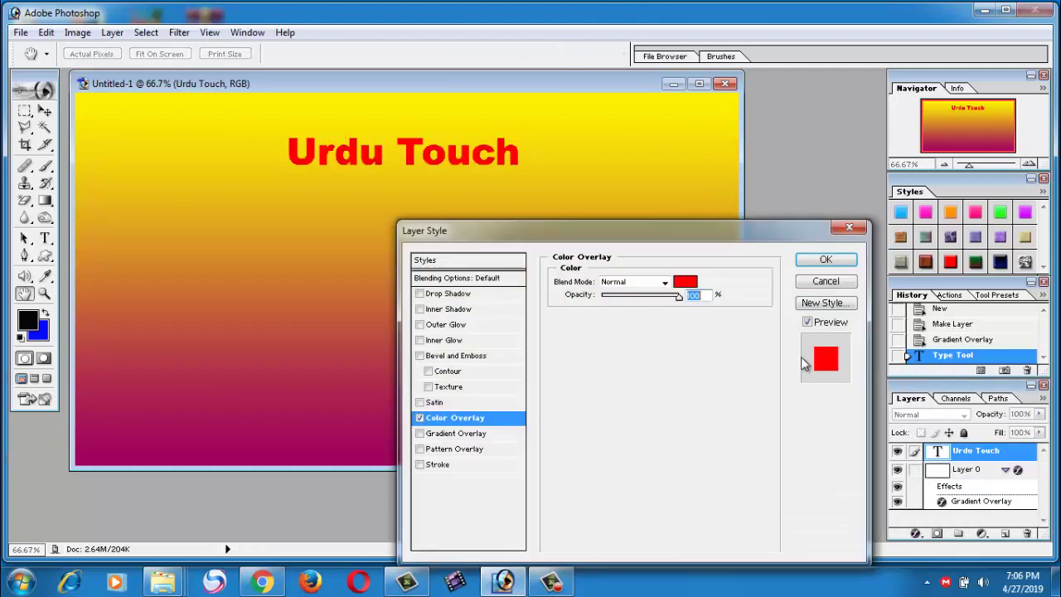
{"action": "left_click", "coordinate": [825, 281]}
Add a Gradient Overlay to the text, trying red-yellow, blue, orange-blue, magenta-yellow and green presets
{"action": "left_click", "coordinate": [915, 533]}
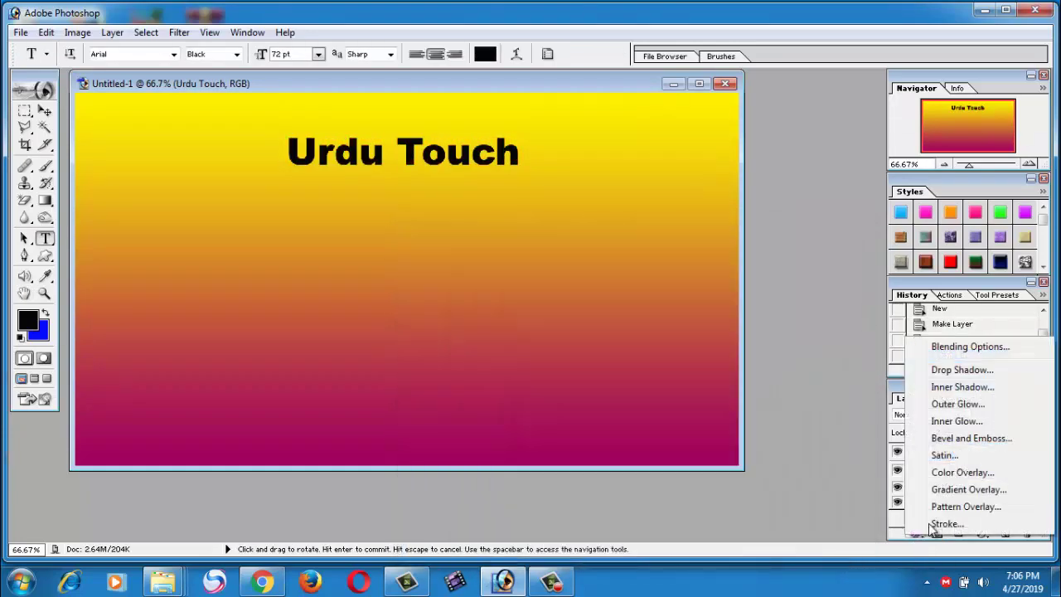
{"action": "left_click", "coordinate": [977, 494]}
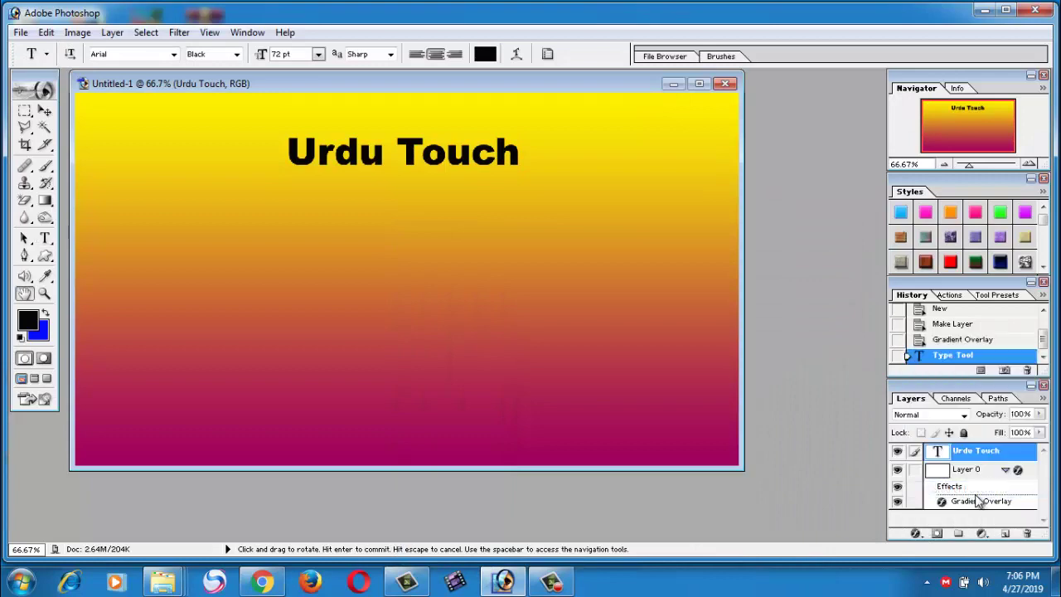
{"action": "left_click", "coordinate": [689, 312]}
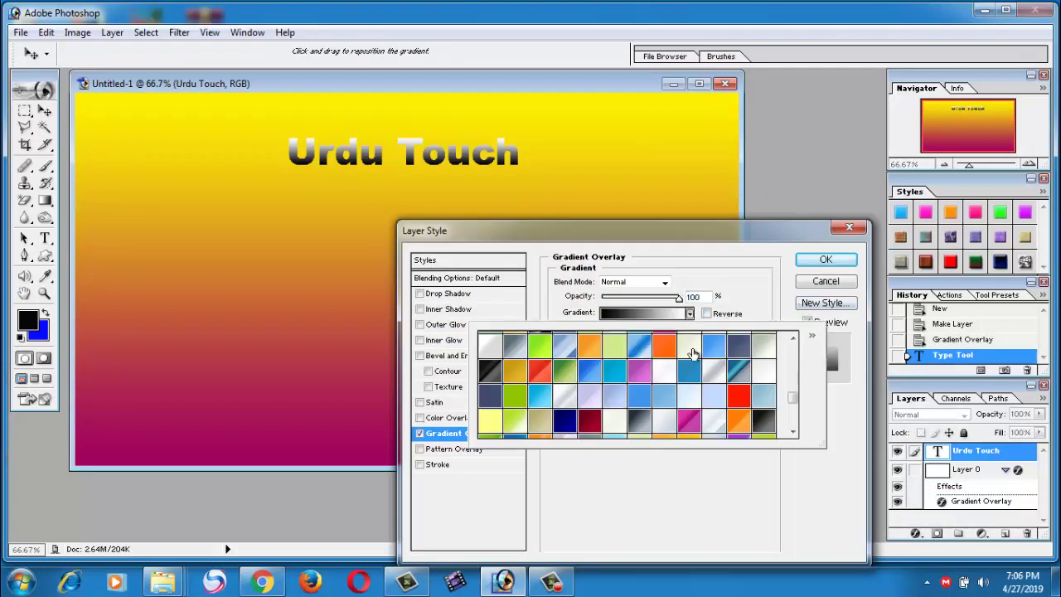
{"action": "left_click", "coordinate": [798, 407]}
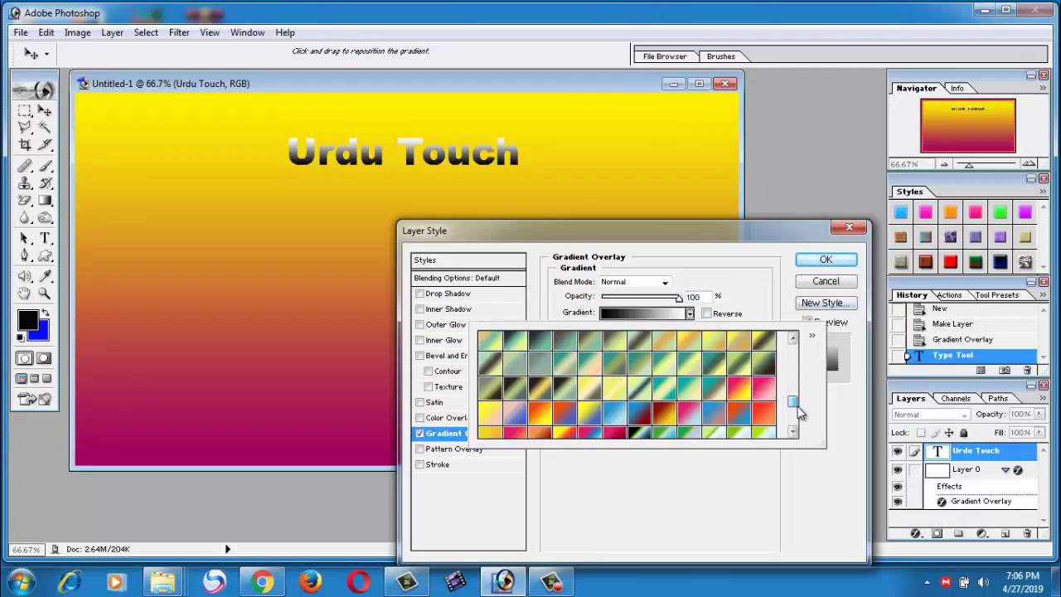
{"action": "left_click", "coordinate": [797, 409]}
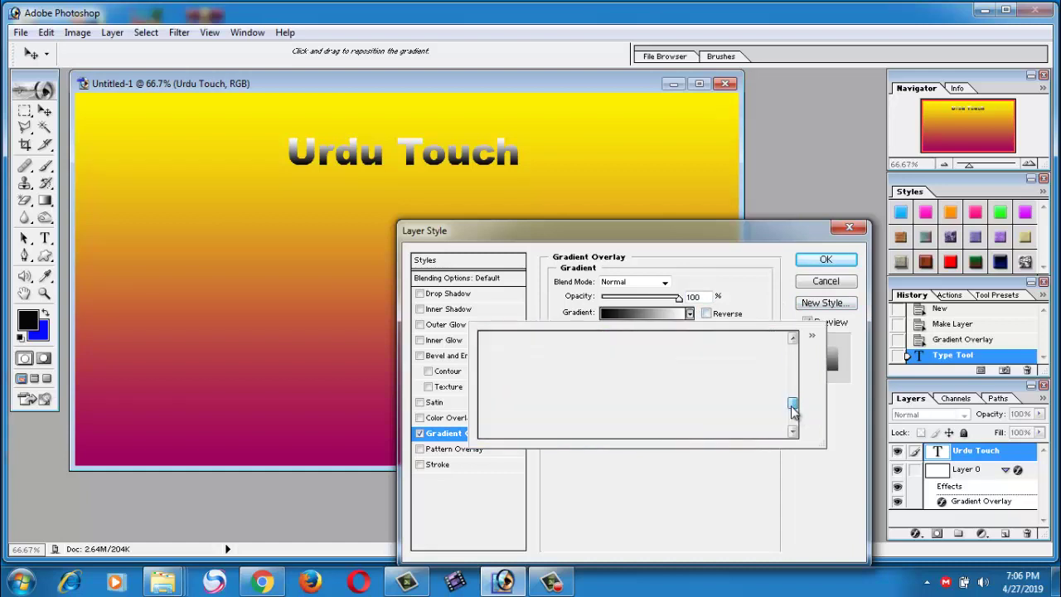
{"action": "left_click", "coordinate": [791, 412]}
{"action": "left_click", "coordinate": [763, 399]}
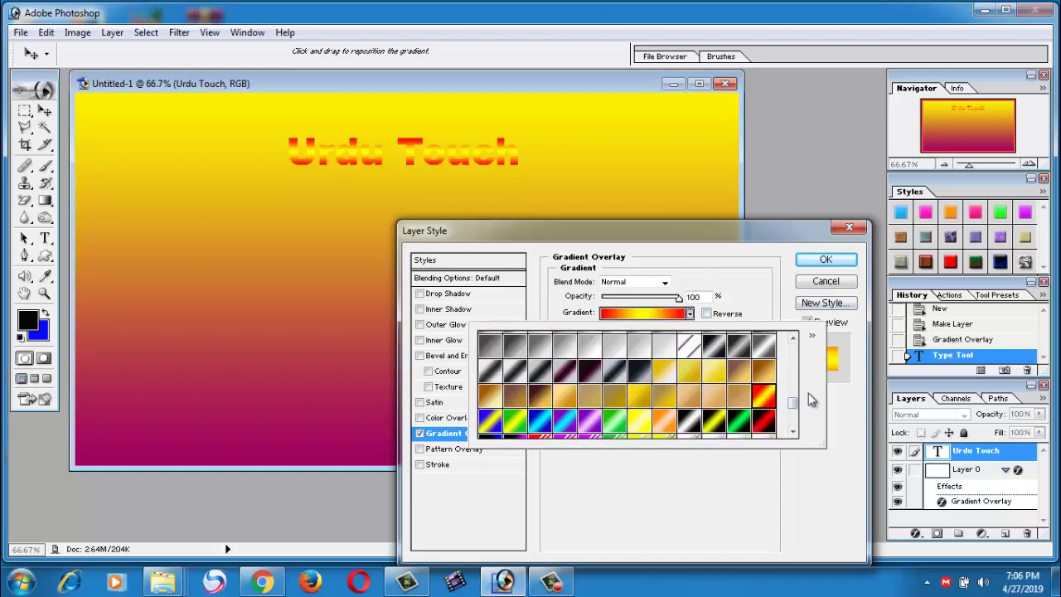
{"action": "left_click", "coordinate": [794, 406]}
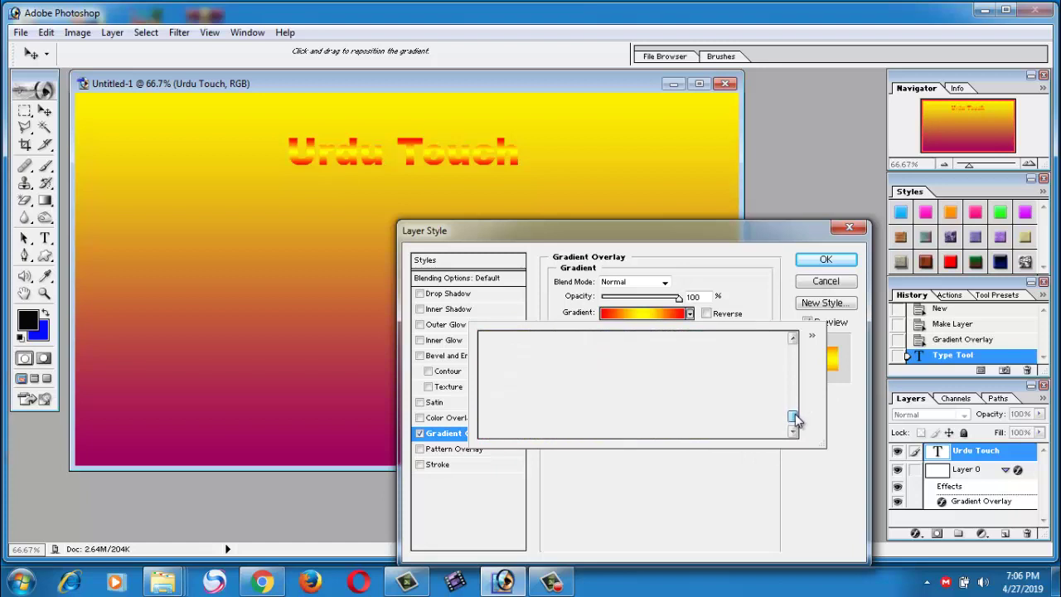
{"action": "left_click", "coordinate": [714, 402]}
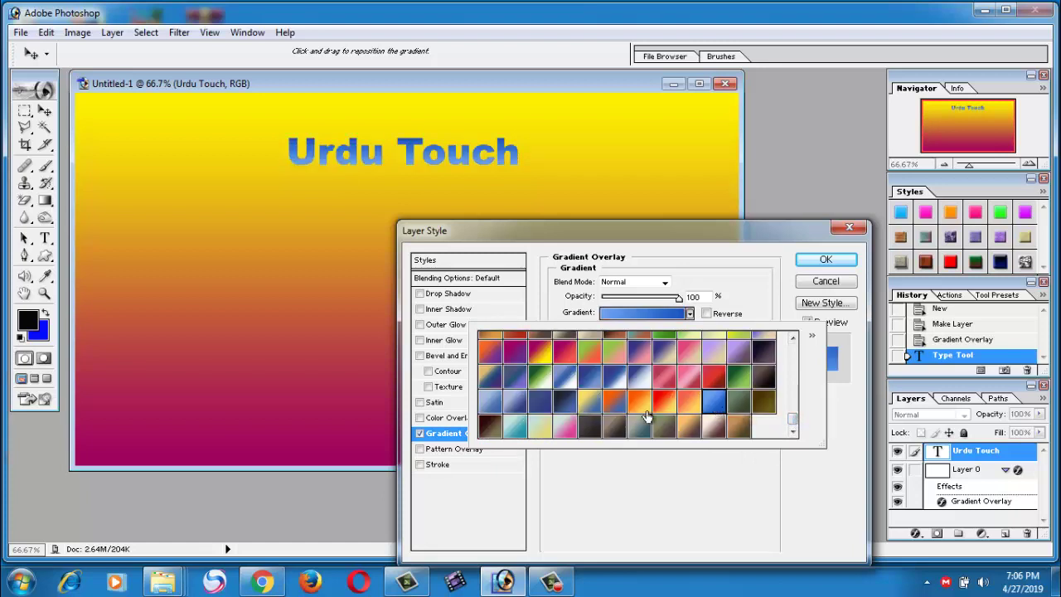
{"action": "left_click", "coordinate": [605, 404]}
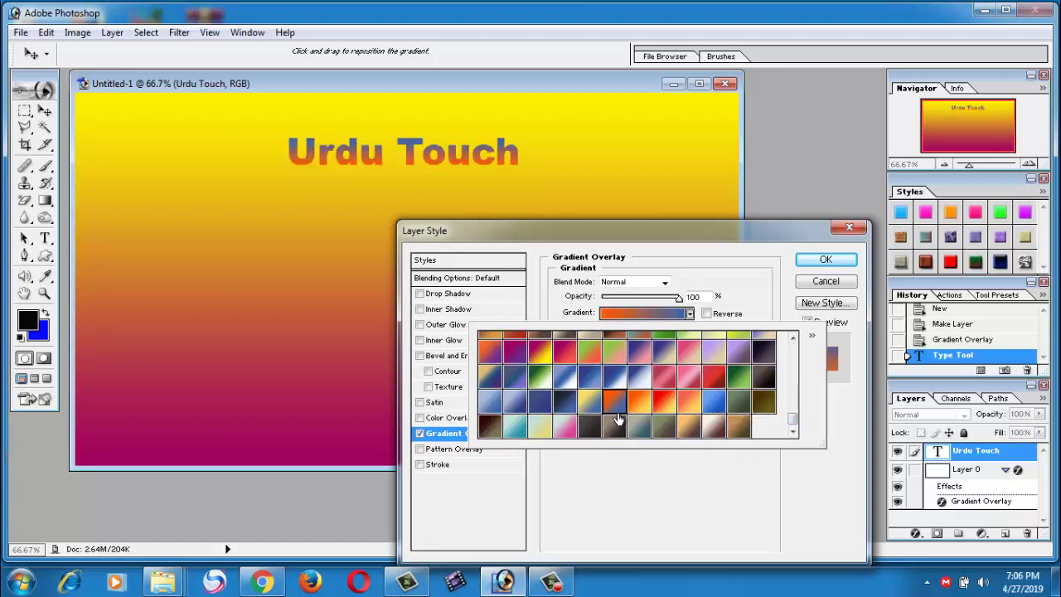
{"action": "left_click", "coordinate": [542, 355]}
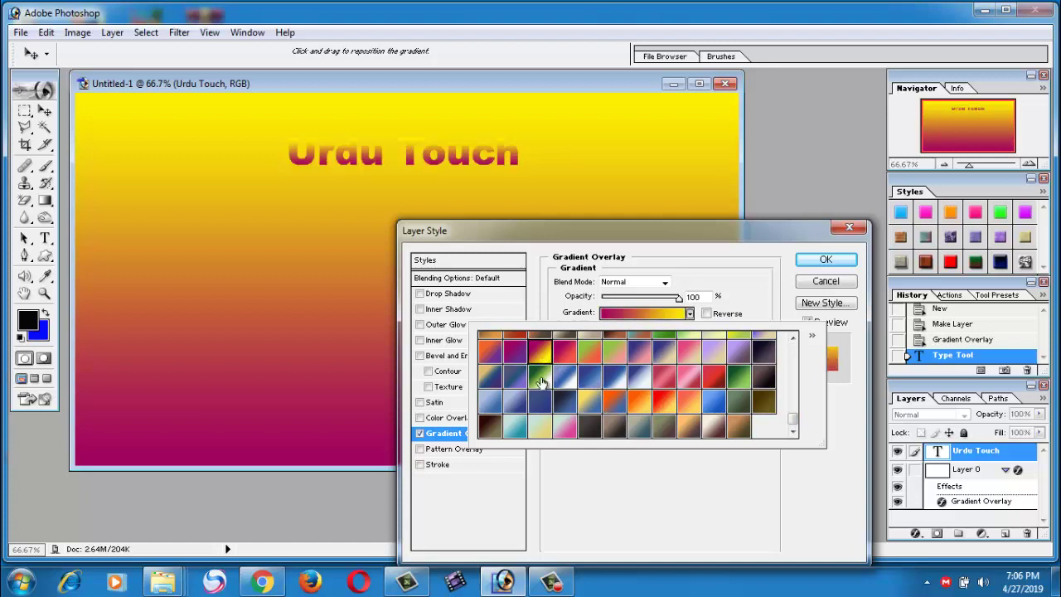
{"action": "left_click", "coordinate": [540, 379]}
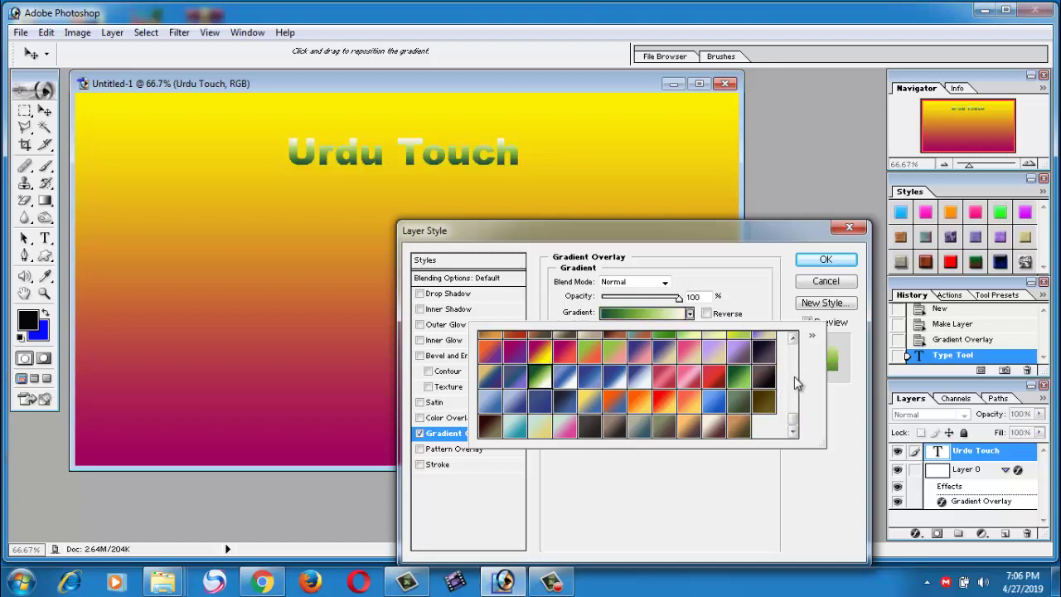
Try teal-brown and magenta-pink presets, then apply a blue gradient overlay
{"action": "left_click", "coordinate": [793, 339]}
{"action": "left_click", "coordinate": [793, 339]}
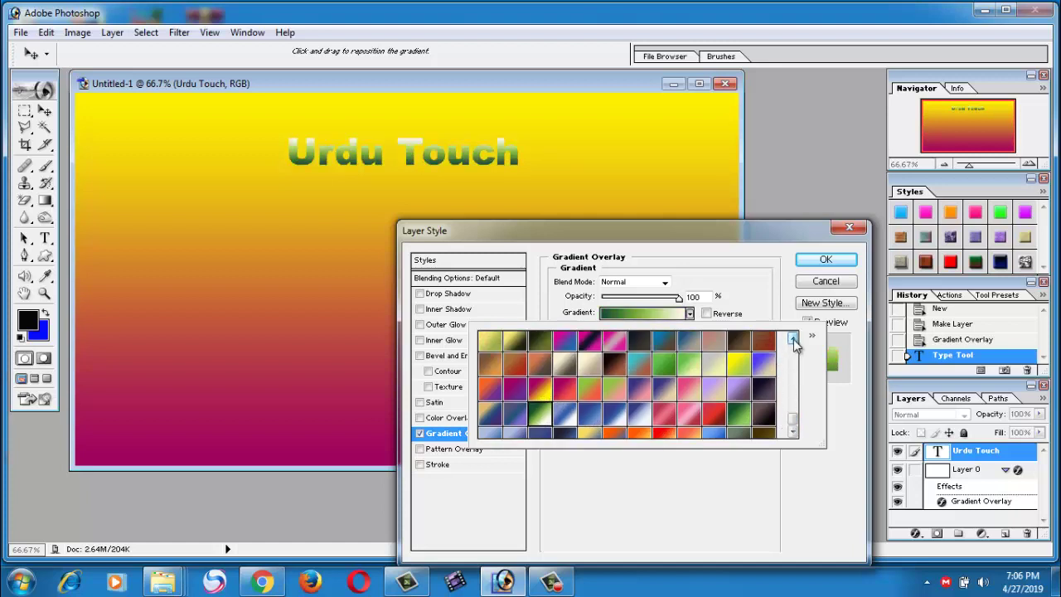
{"action": "left_click", "coordinate": [637, 370]}
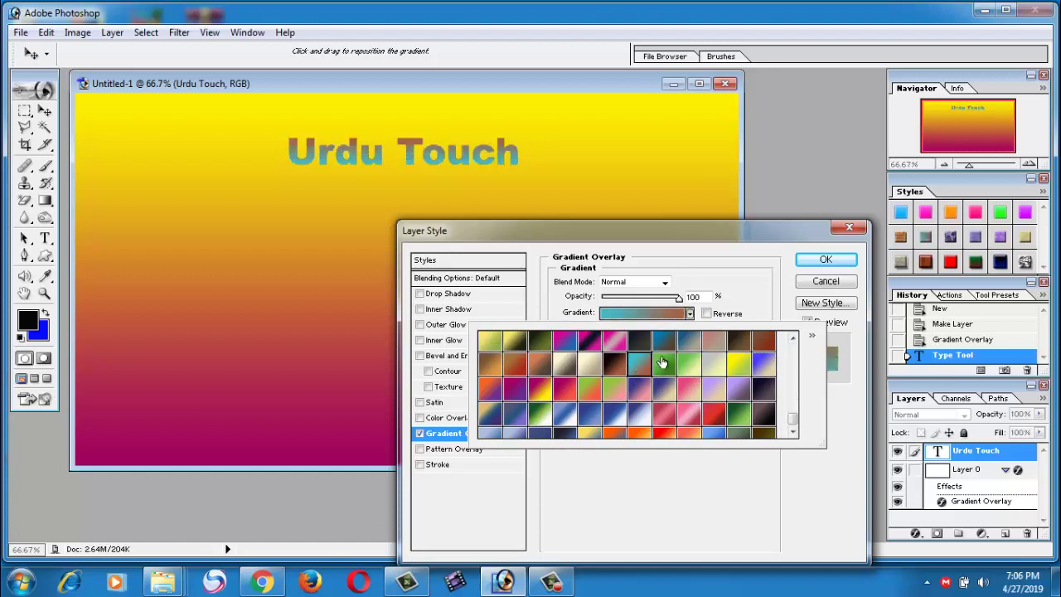
{"action": "left_click", "coordinate": [618, 345]}
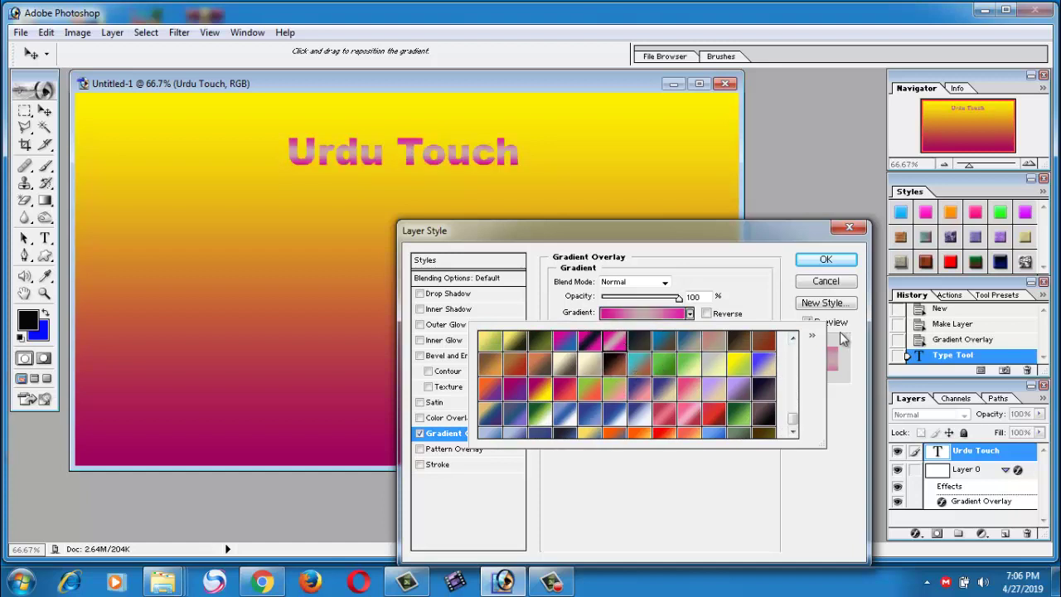
{"action": "left_click", "coordinate": [793, 339]}
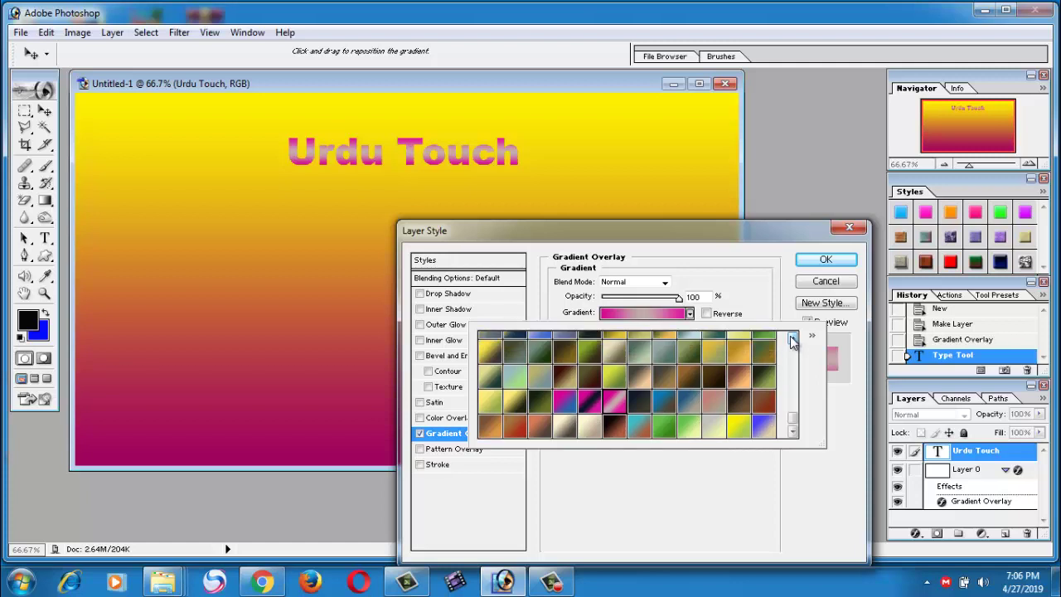
{"action": "left_click", "coordinate": [793, 339]}
{"action": "left_click", "coordinate": [792, 339]}
{"action": "left_click", "coordinate": [792, 339]}
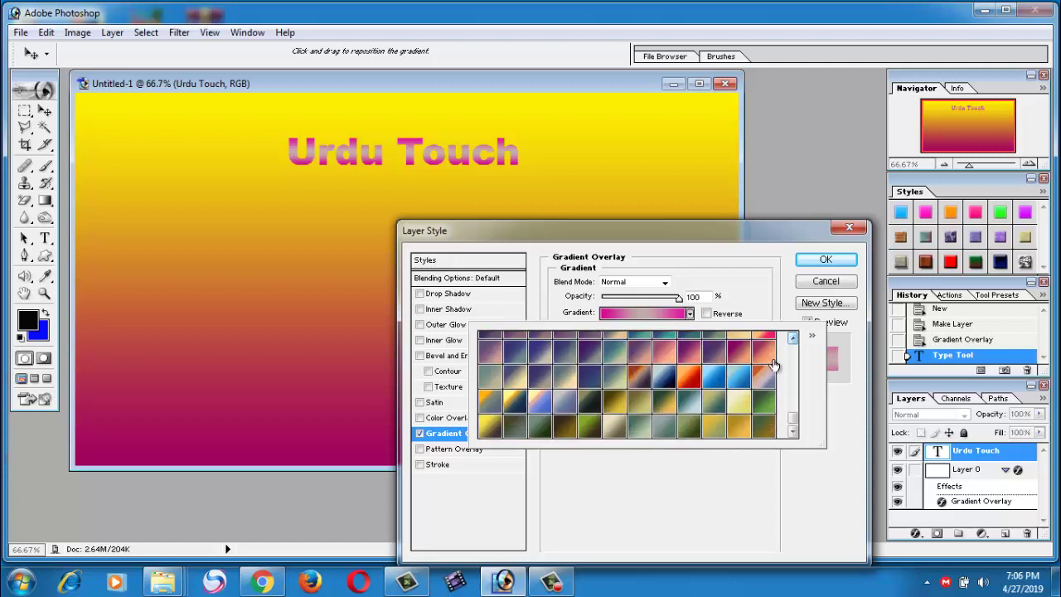
{"action": "left_click", "coordinate": [716, 376]}
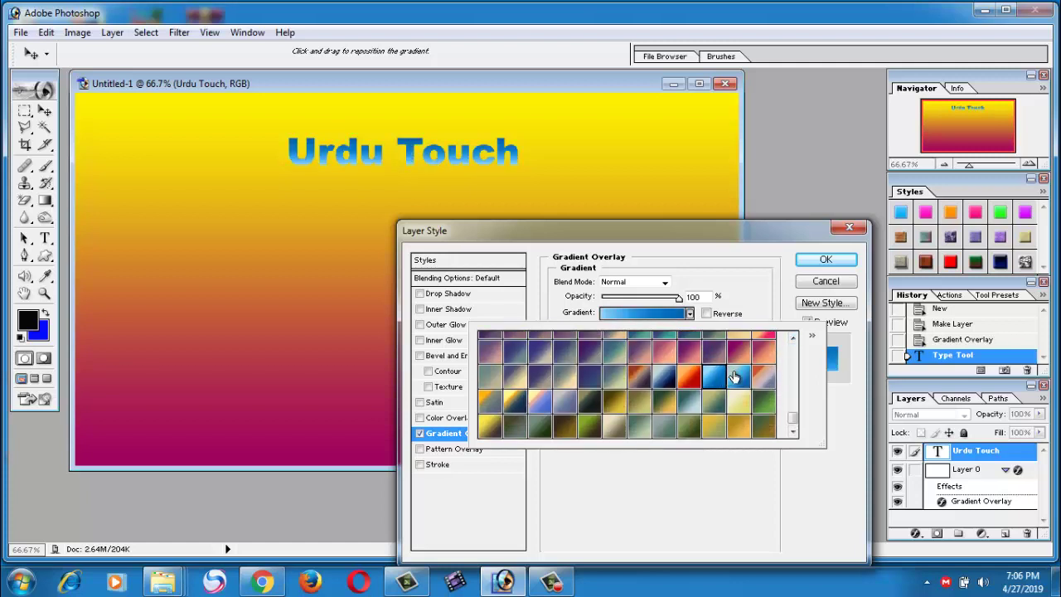
{"action": "left_click", "coordinate": [738, 378]}
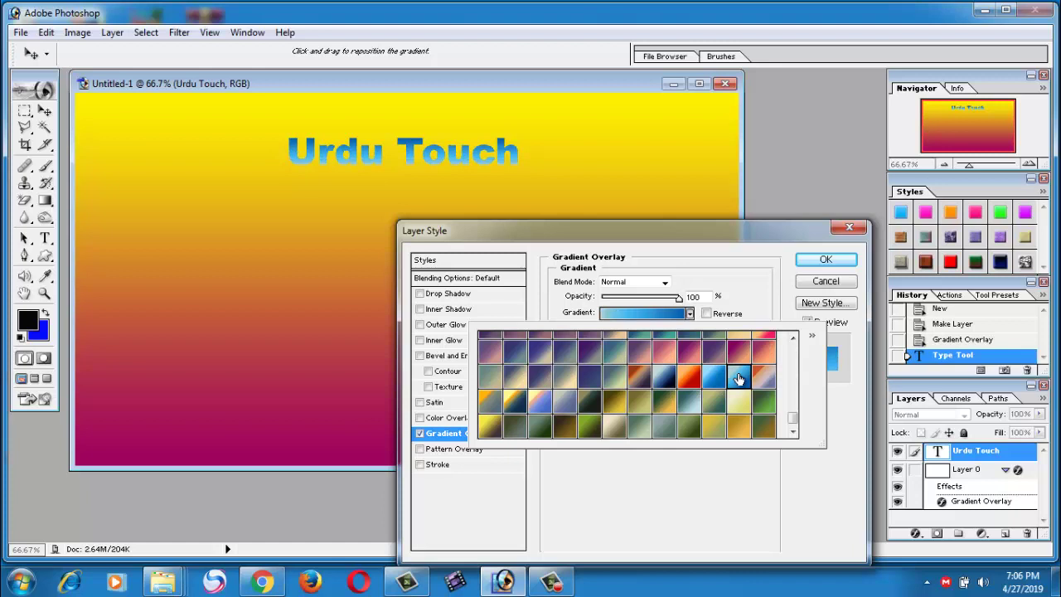
{"action": "left_click", "coordinate": [808, 263]}
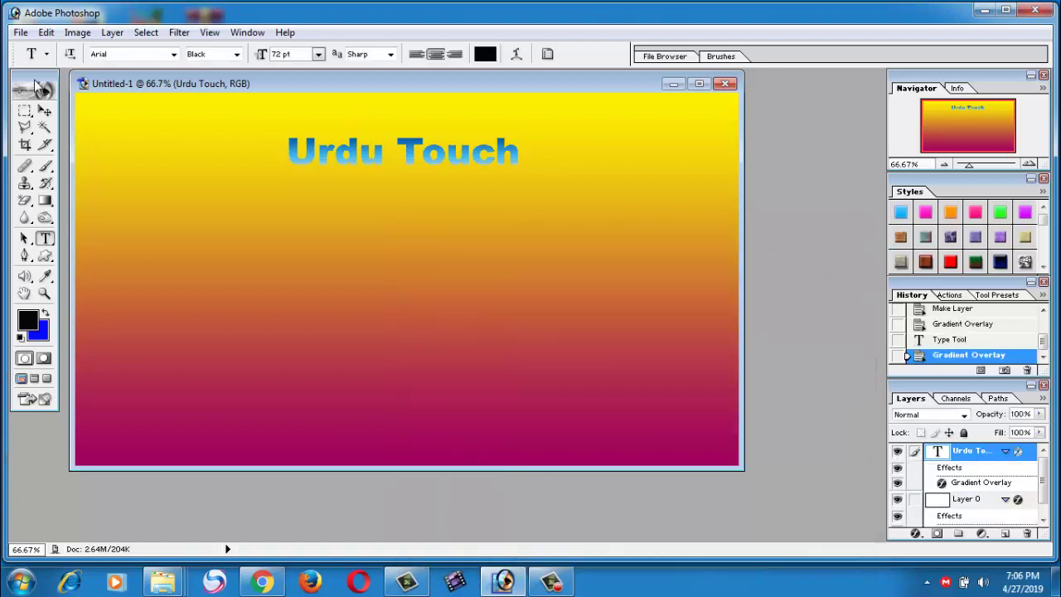
Drag the Urdu Touch text down to the canvas centre with the Move tool
{"action": "left_click", "coordinate": [44, 113]}
{"action": "mouse_move", "coordinate": [371, 161]}
{"action": "left_mouse_down"}
{"action": "mouse_move", "coordinate": [365, 253]}
{"action": "mouse_move", "coordinate": [375, 257]}
{"action": "left_mouse_up"}
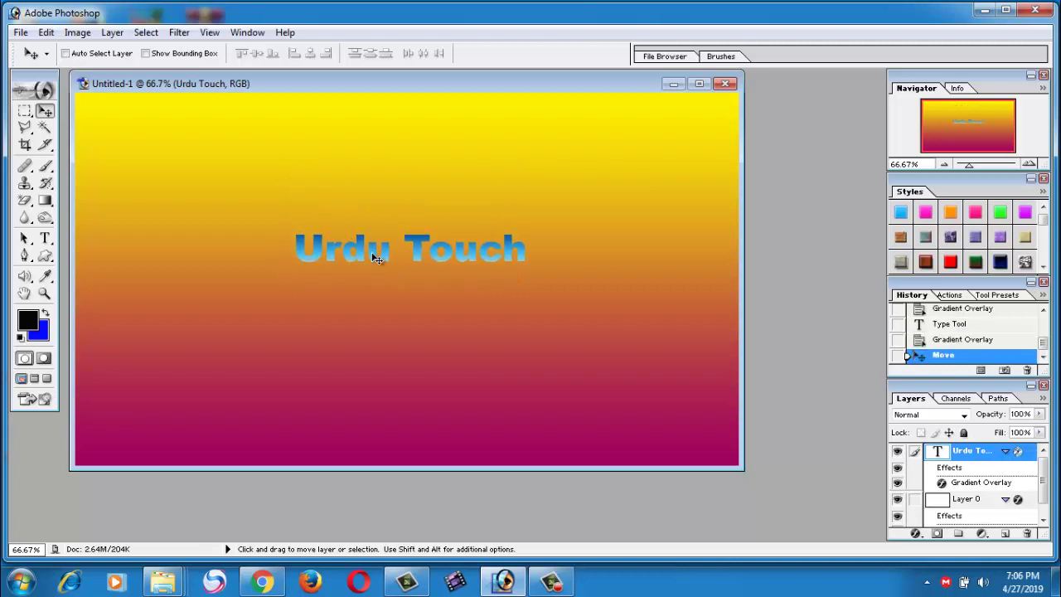